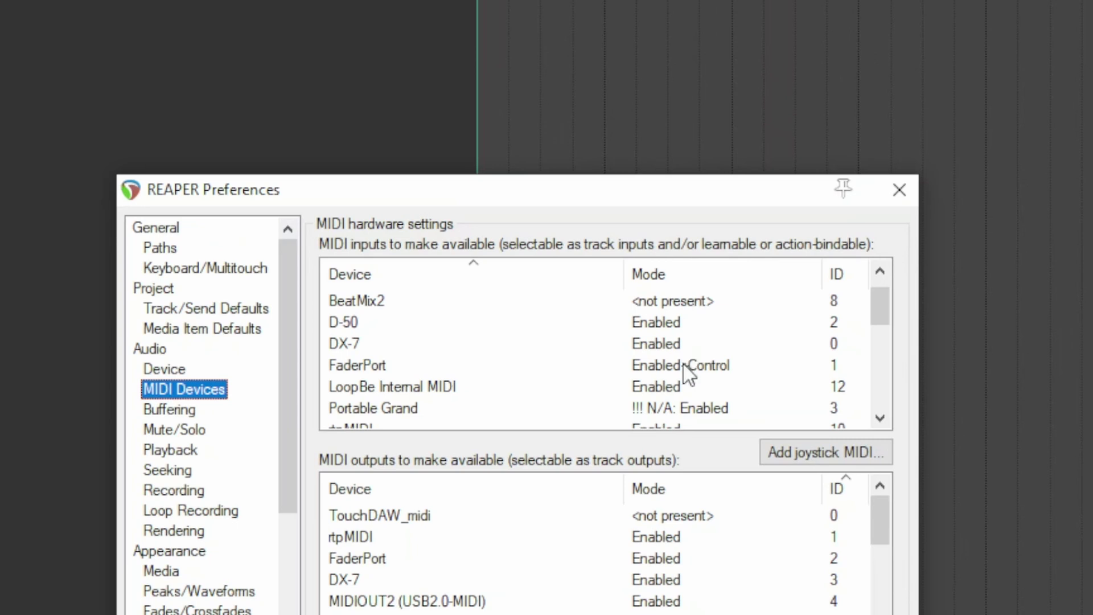
left_click(689, 308)
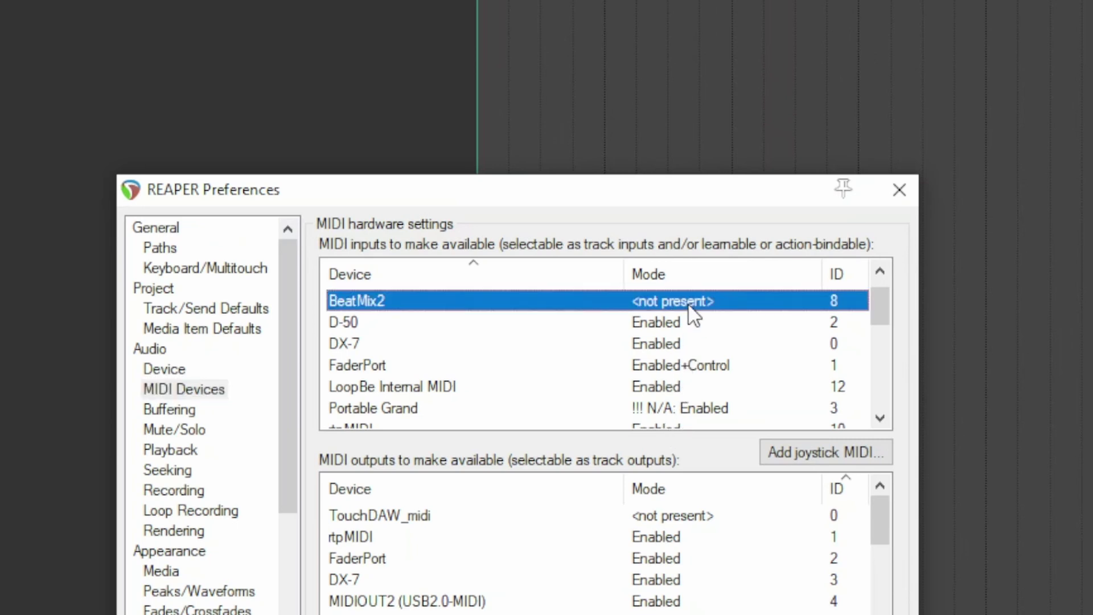
left_click(674, 347)
left_click(680, 373)
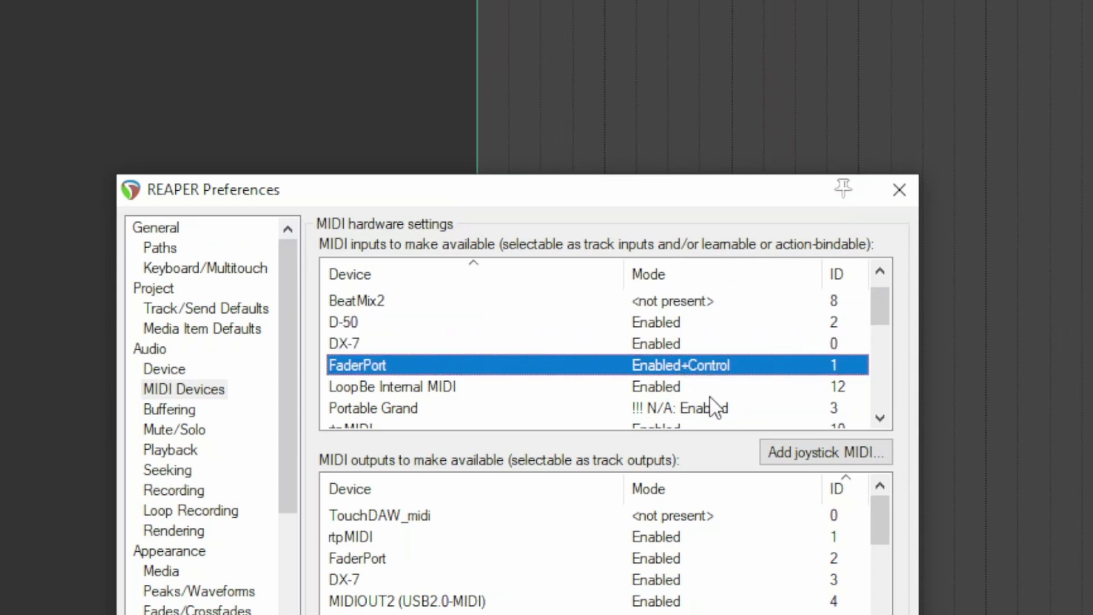
left_click(724, 406)
scroll(723, 402, "down", 2)
left_click(683, 365)
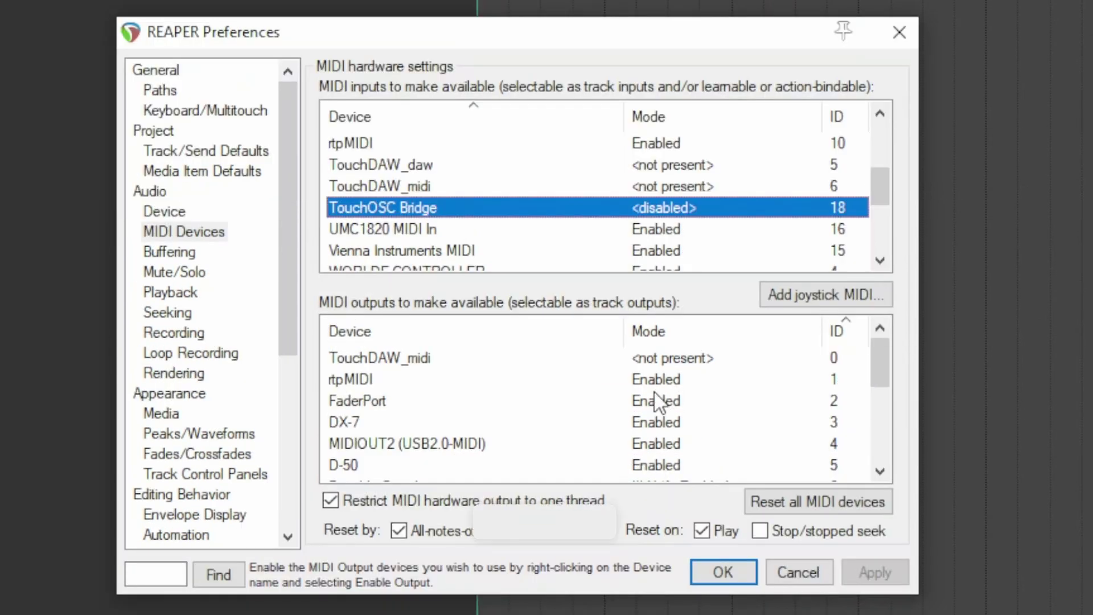
scroll(659, 402, "down", 2)
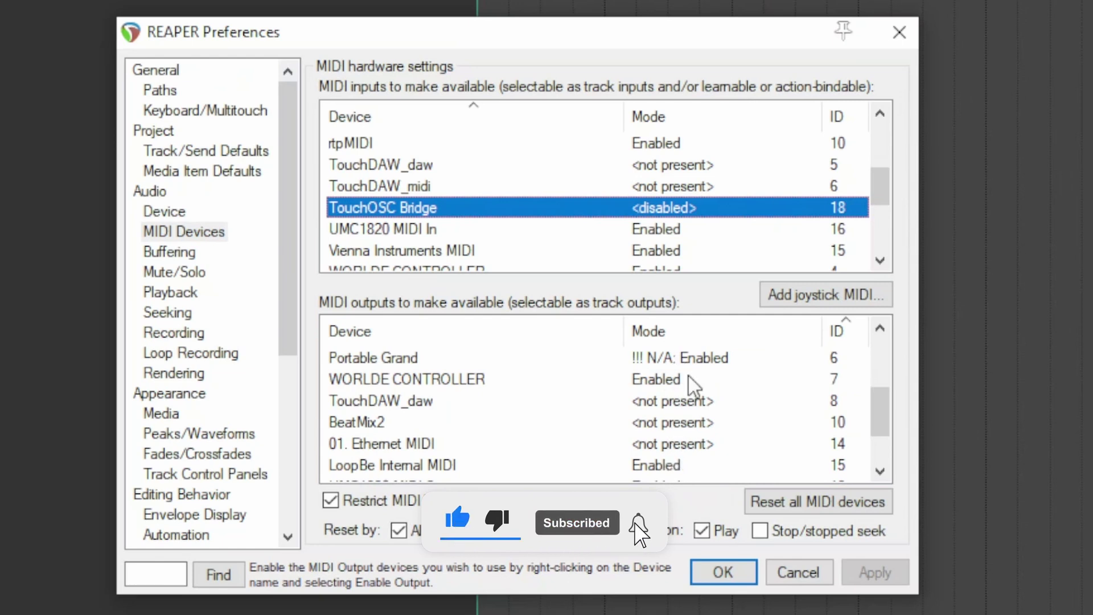
scroll(450, 217, "down", 1)
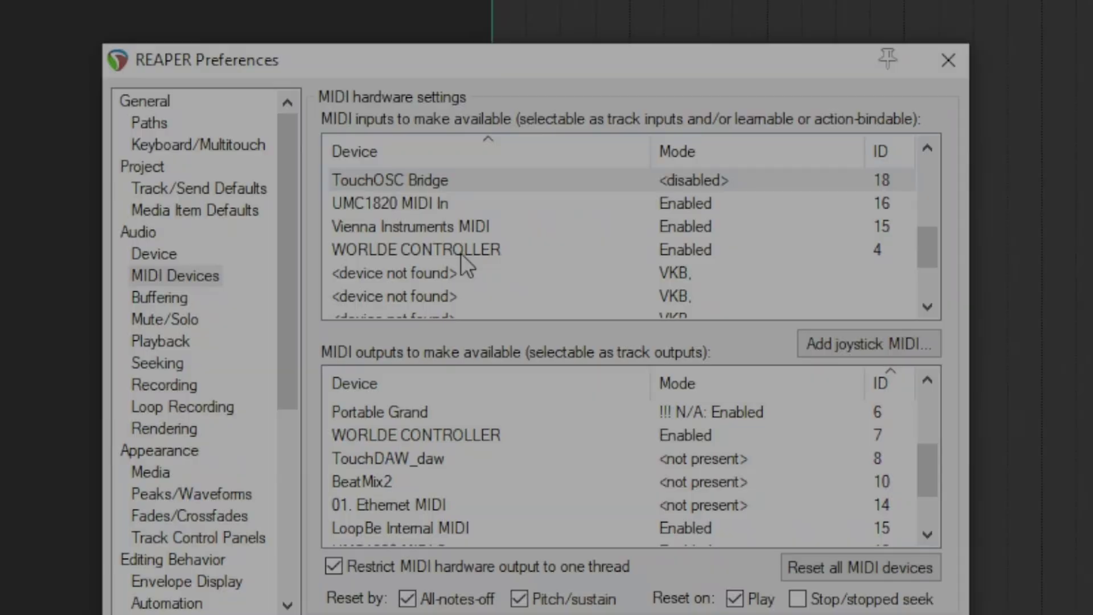
left_click(448, 210)
Replace the WORLDE CONTROLLER input's alias name with 'Keyboard FAme' in its Configure input dialog
right_click(460, 253)
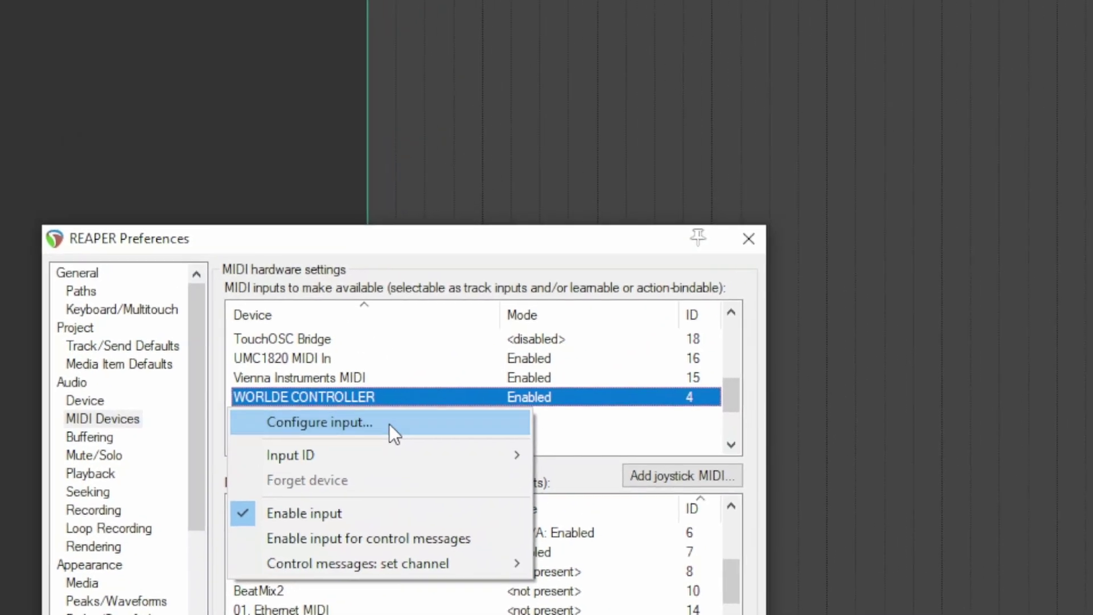
left_click(390, 424)
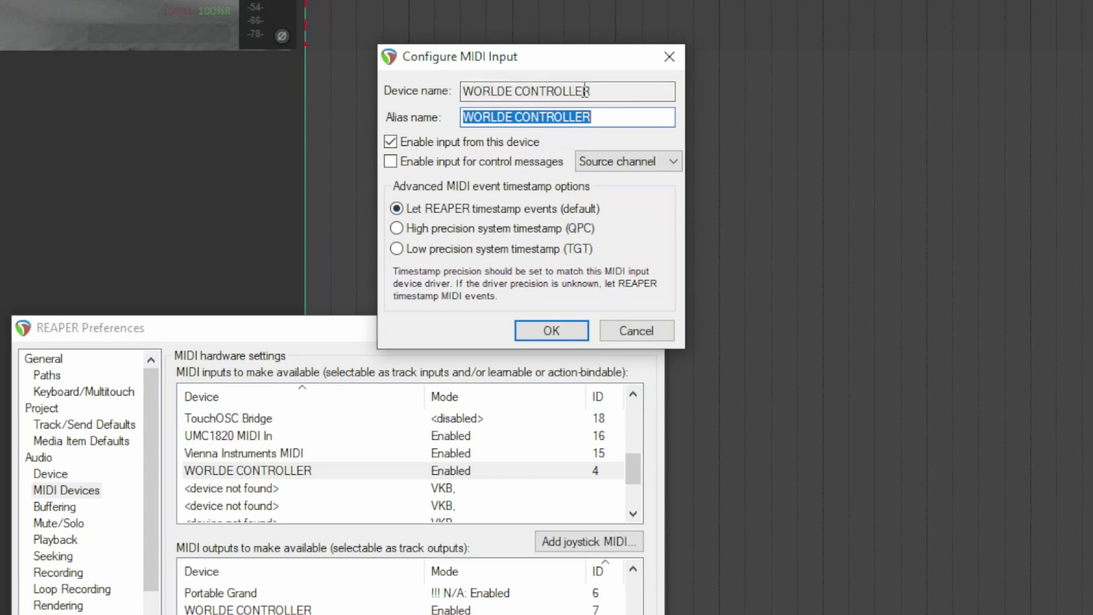
left_click(604, 117)
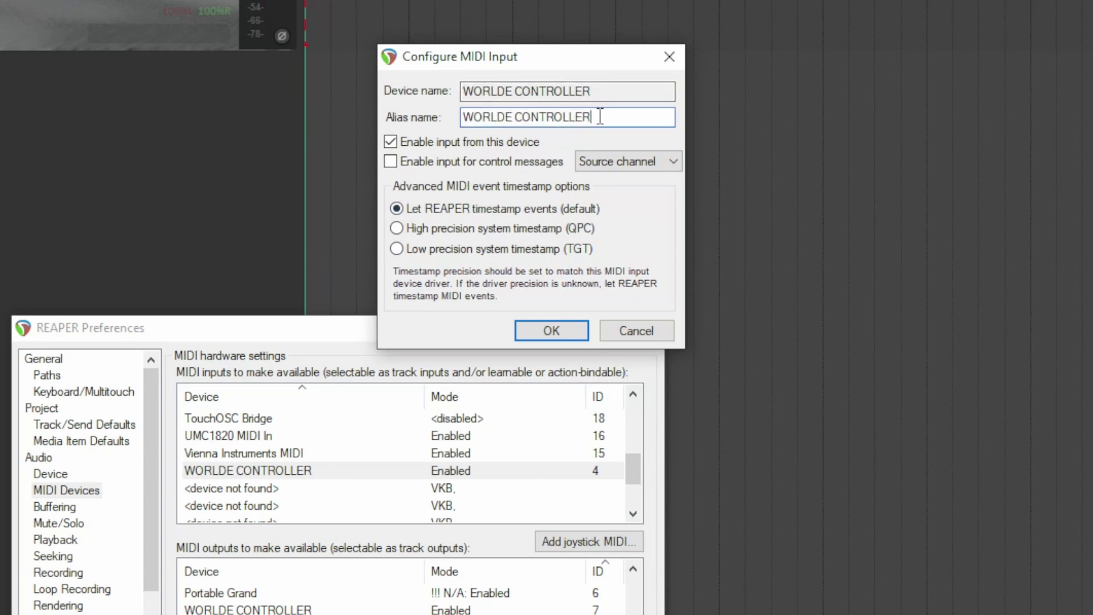
left_click_drag(604, 117, 457, 110)
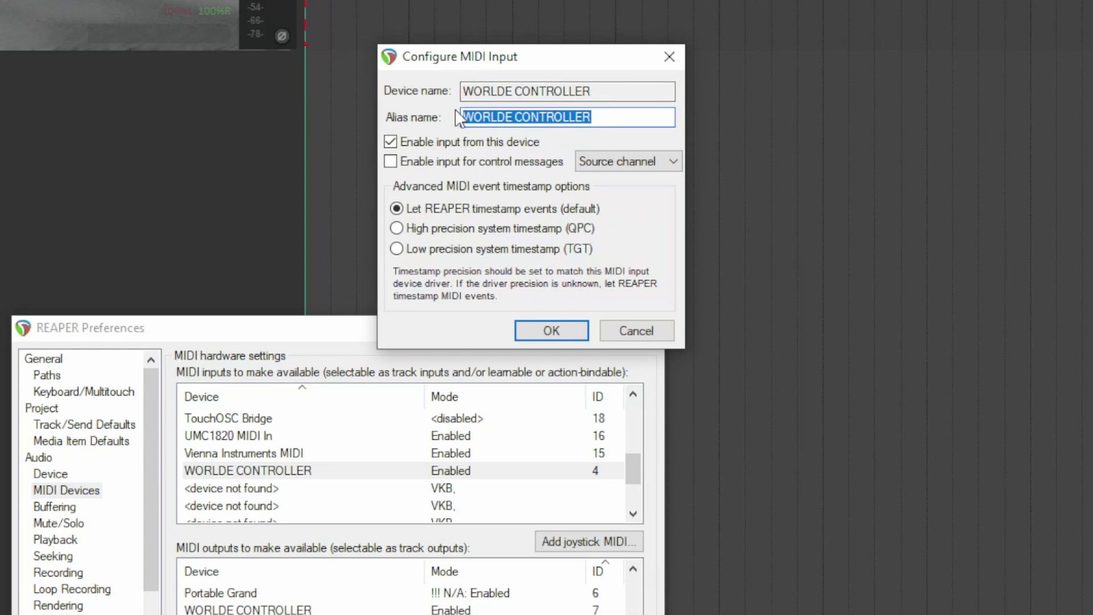
type("Keyboa")
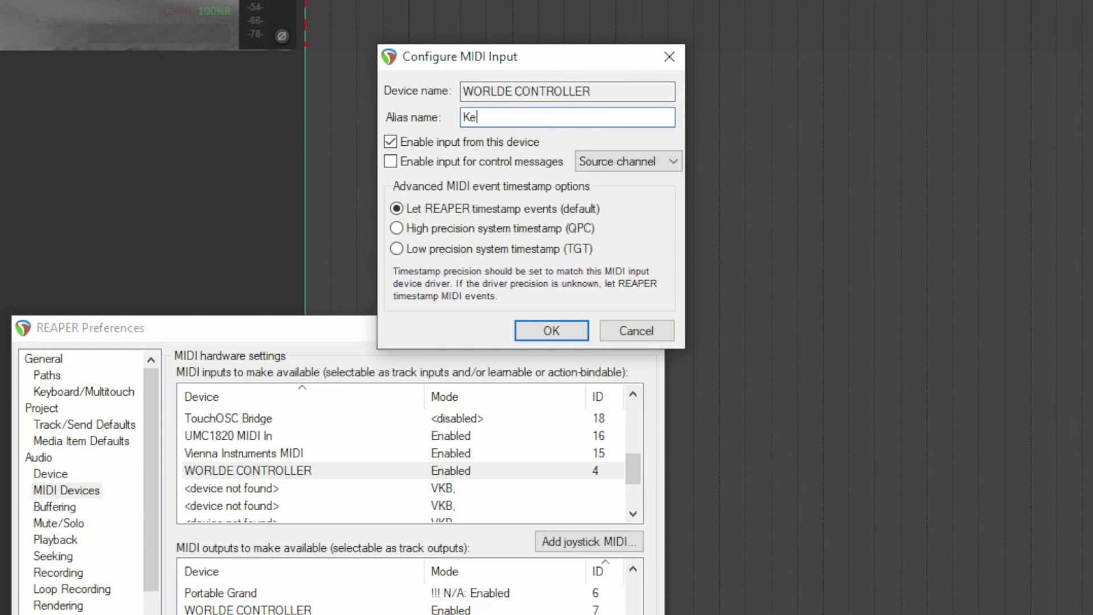
type("rd FAme")
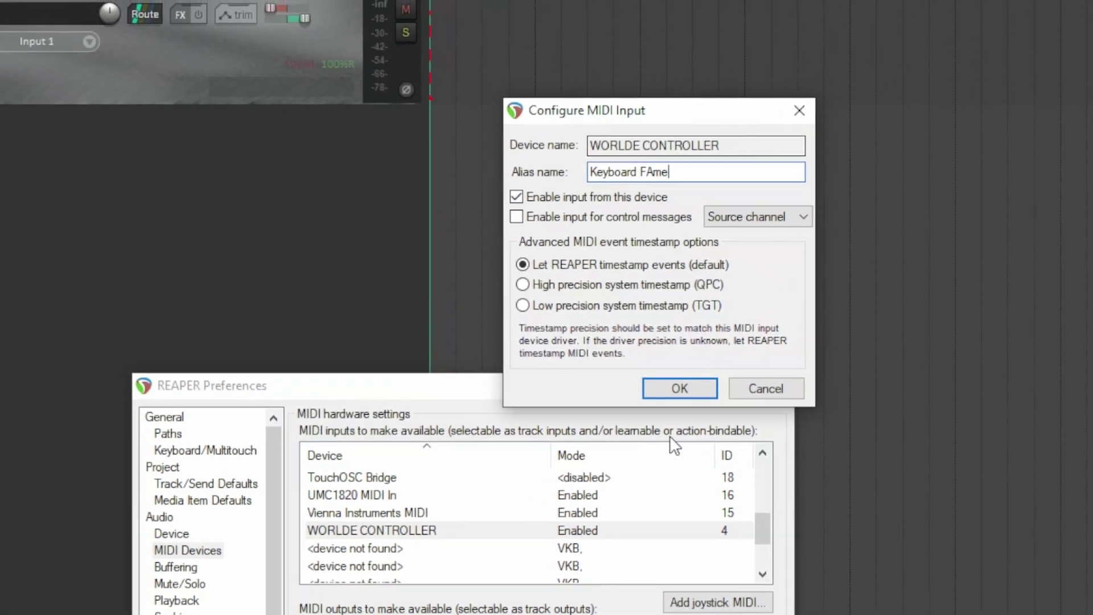
Save the 'Keyboard FAme' alias and confirm it is listed among the track's MIDI inputs
left_click(680, 389)
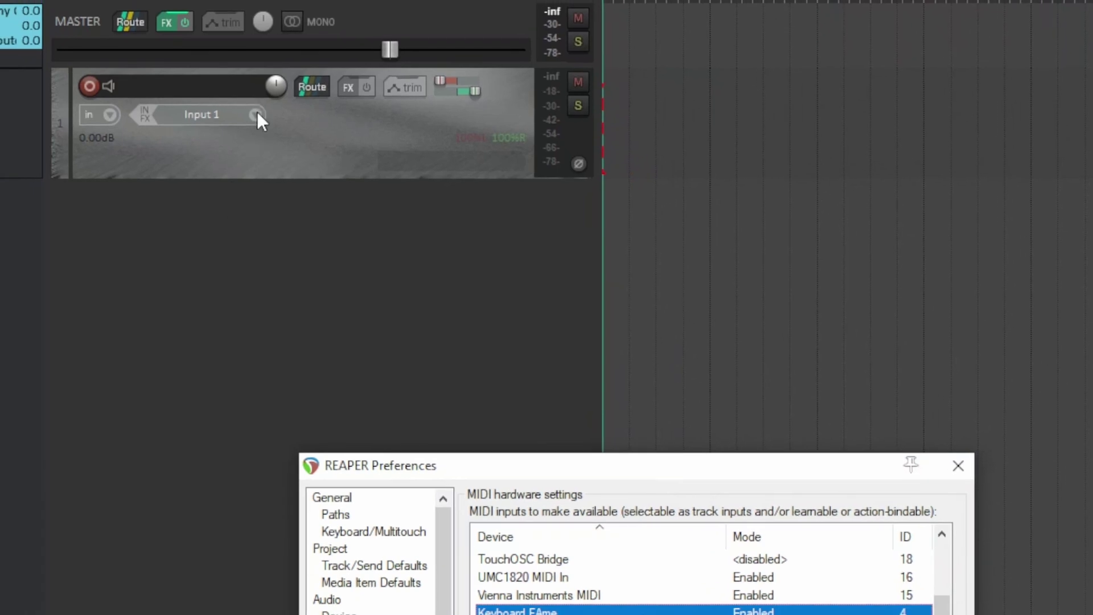
left_click(257, 116)
mouse_move(285, 173)
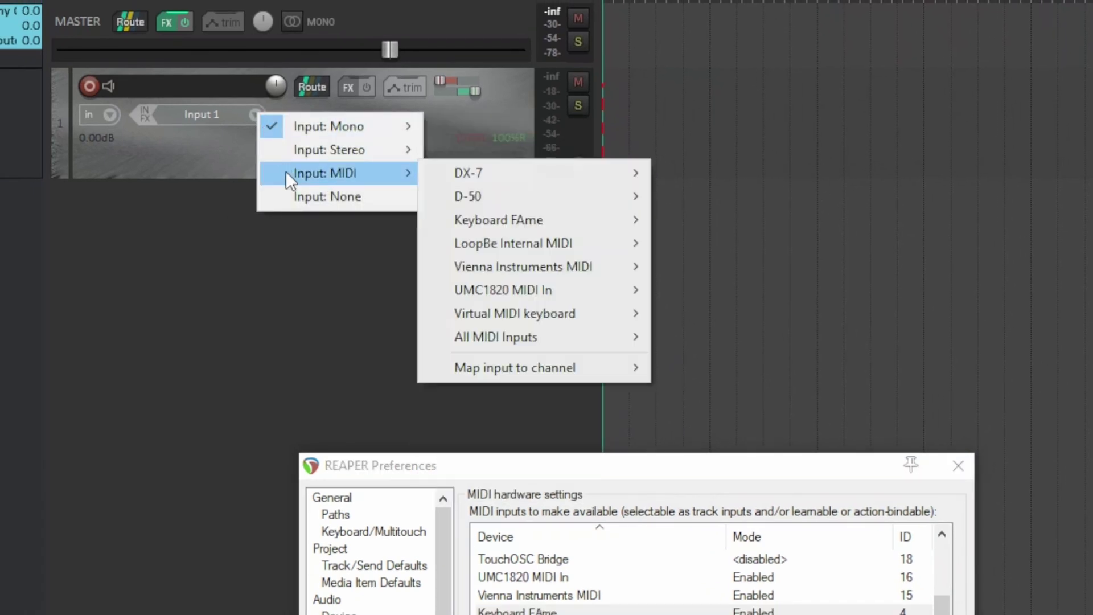
mouse_move(521, 228)
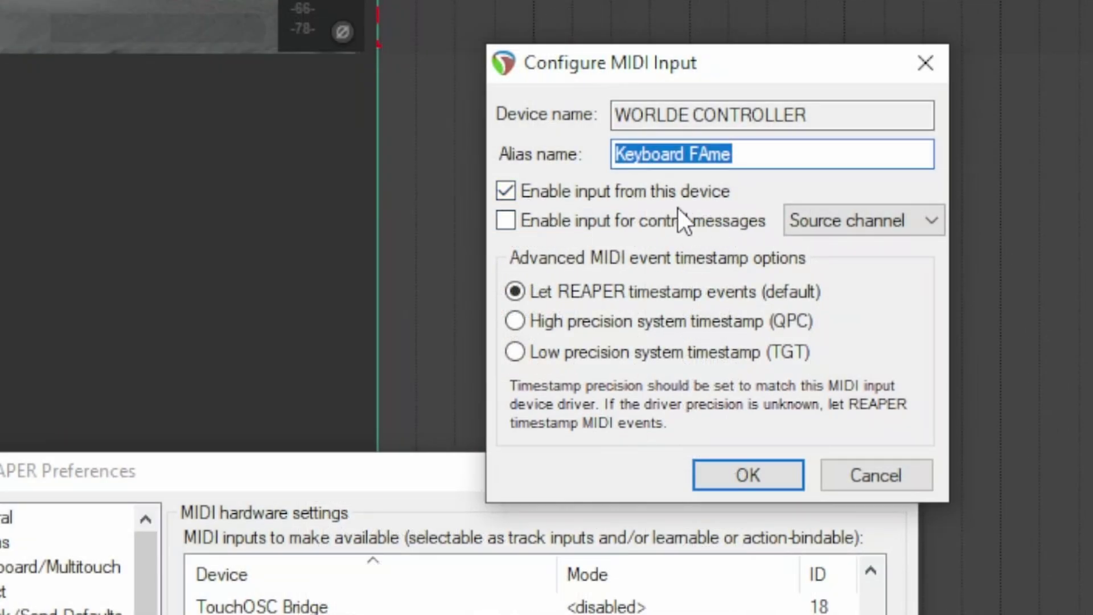
Try enabling control messages and view the channel choices, then leave control messages off
left_click(571, 218)
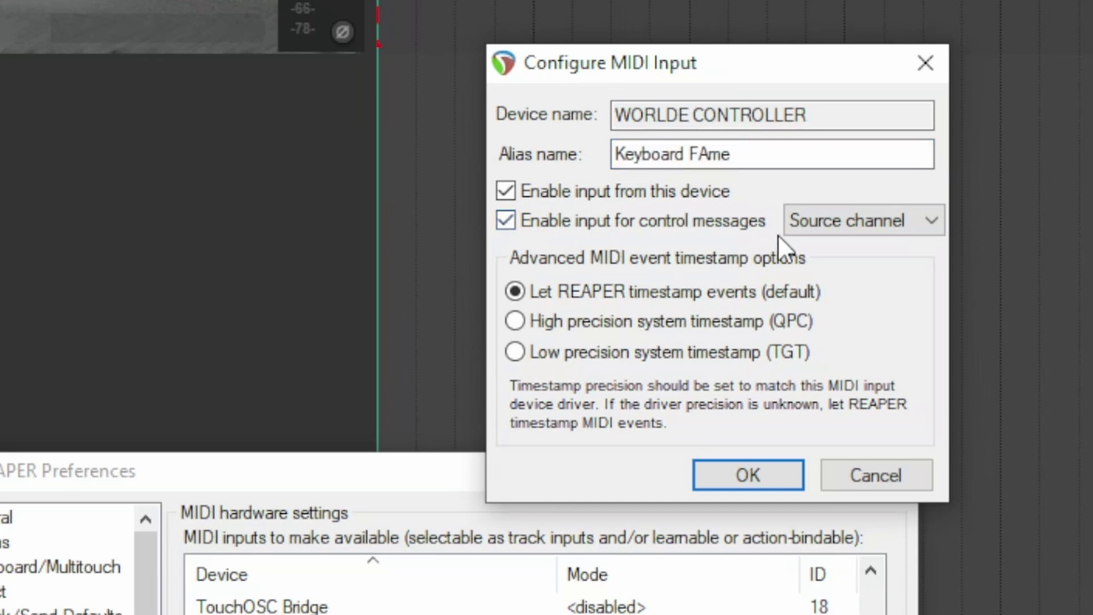
left_click(823, 228)
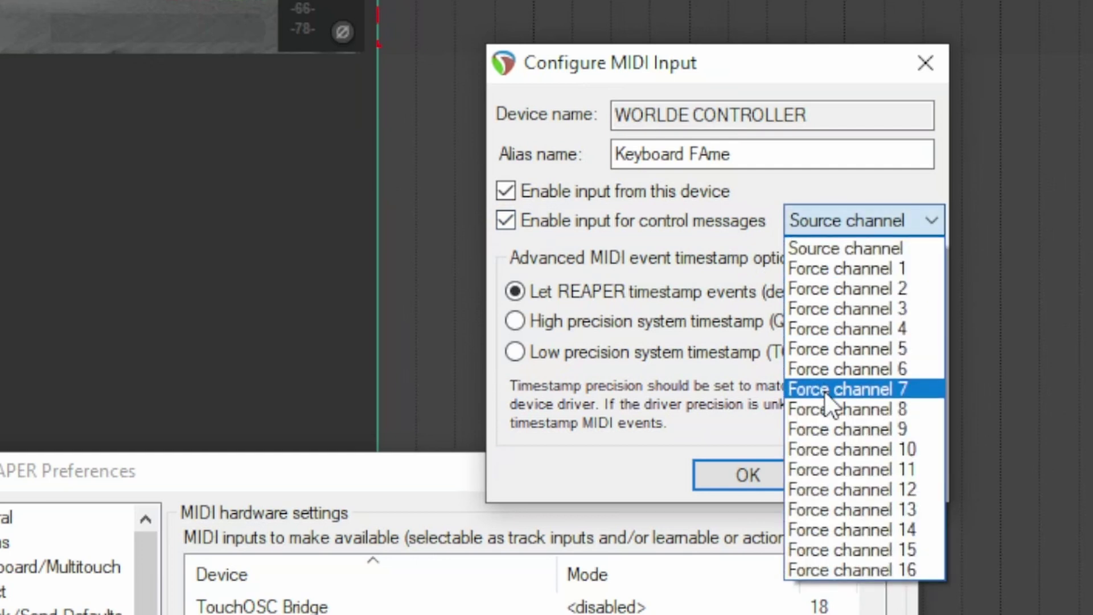
left_click(727, 213)
left_click(727, 213)
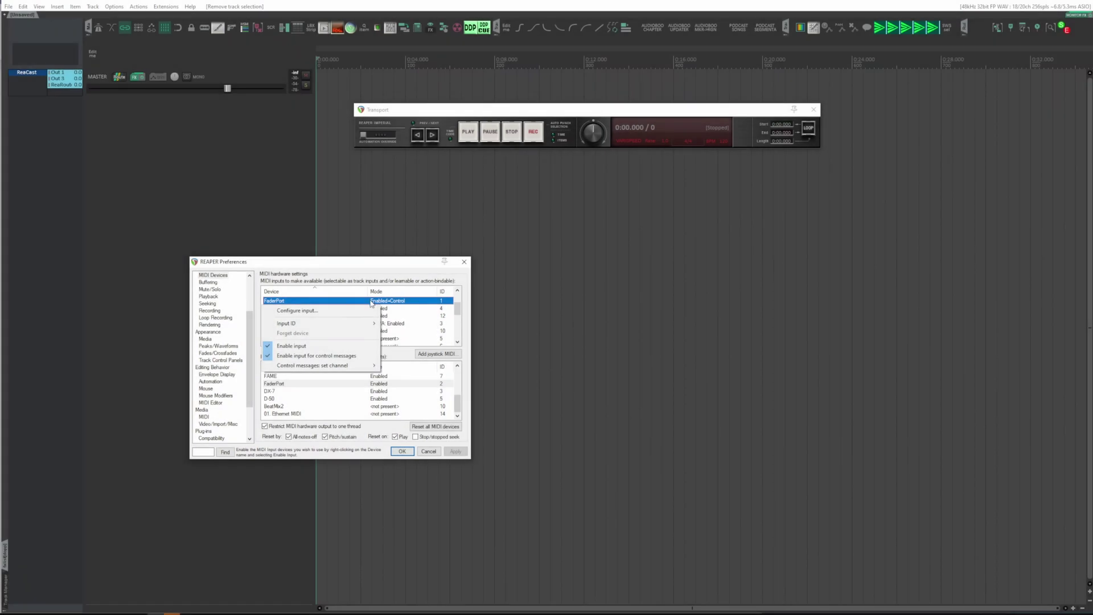
right_click(308, 323)
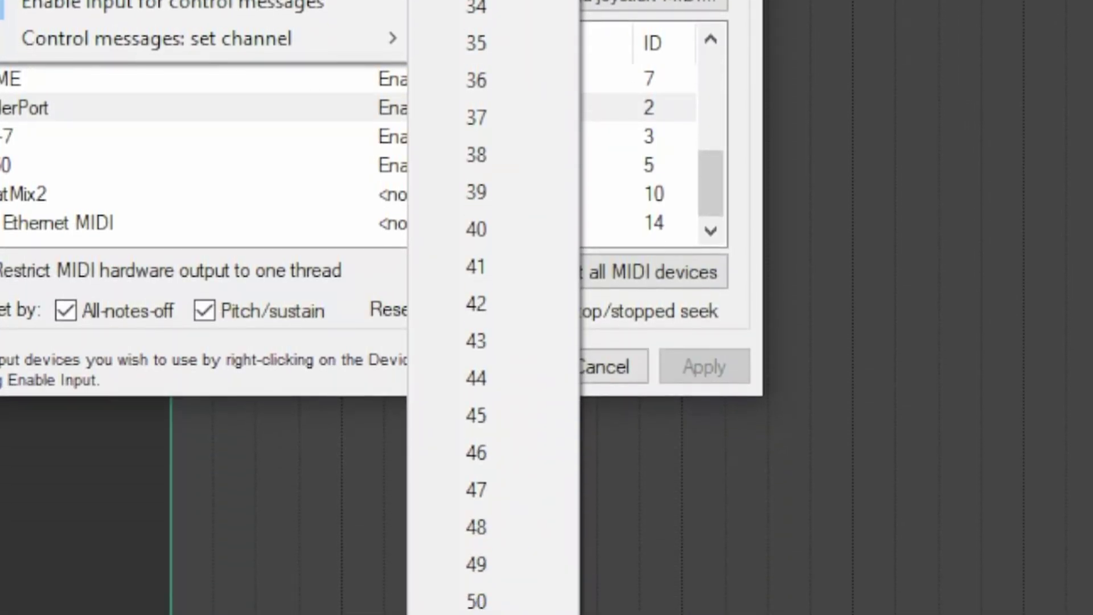
key("Escape")
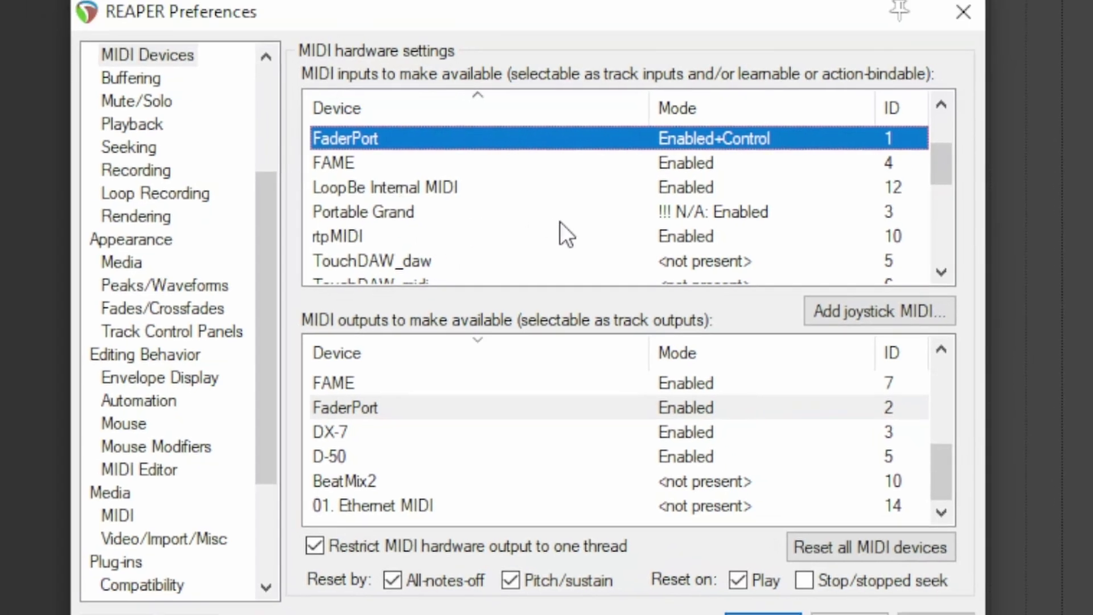
left_click(550, 212)
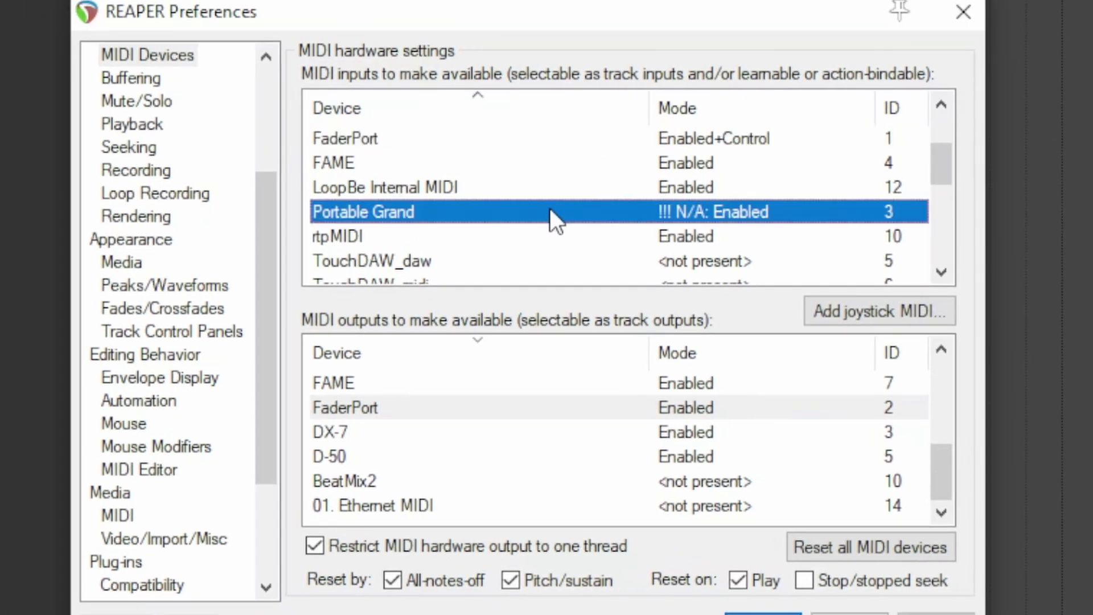
Forget the Portable Grand input so it shows <disabled> with ID 3 instead of N/A
right_click(550, 212)
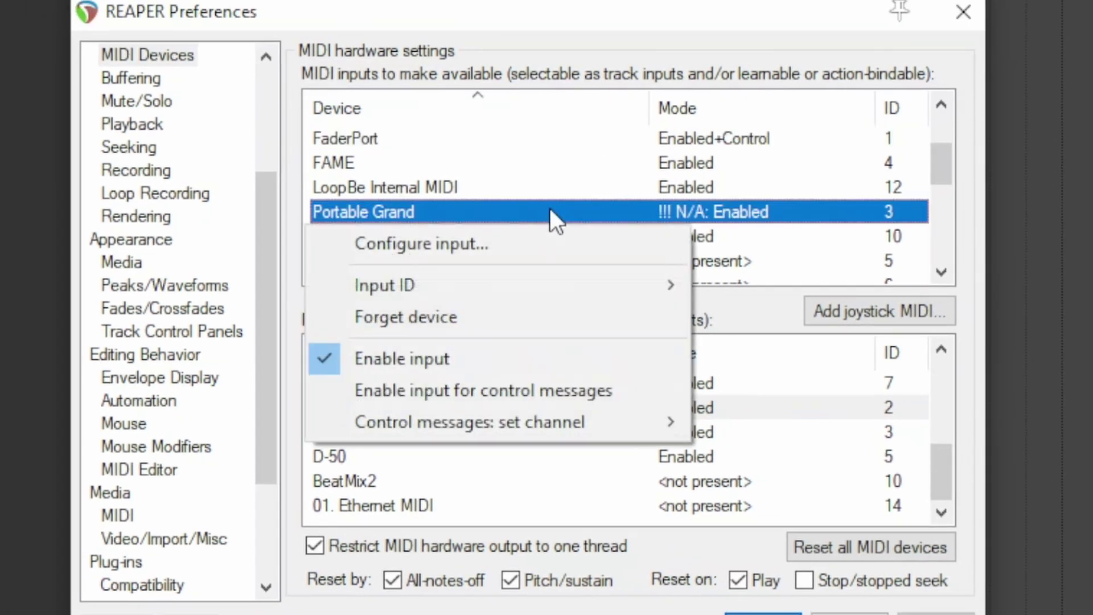
left_click(551, 317)
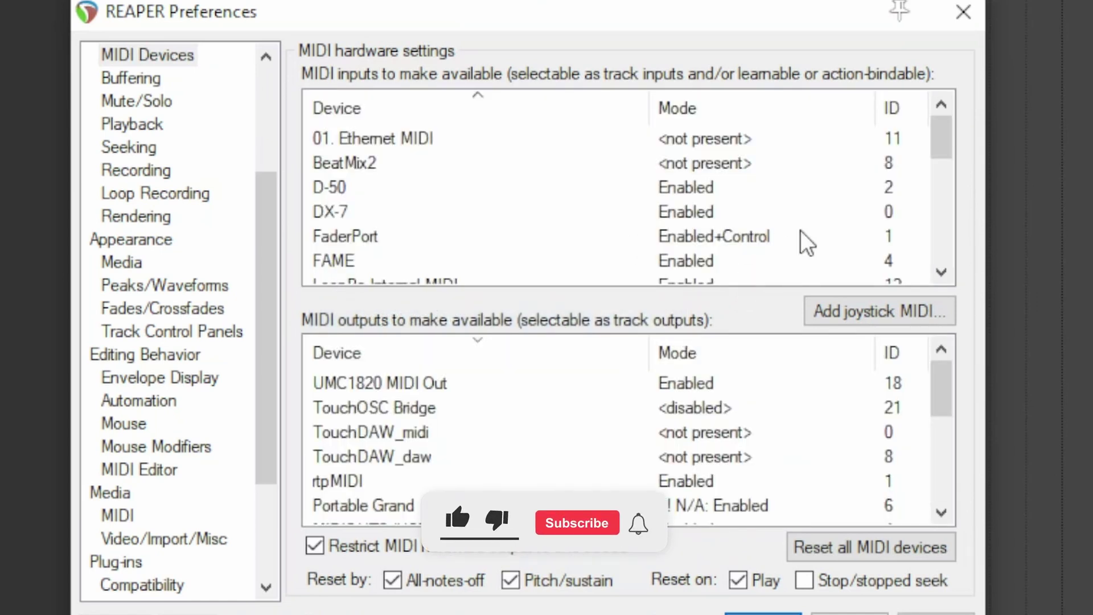
mouse_move(939, 139)
left_mouse_down()
mouse_move(945, 173)
mouse_move(937, 149)
left_mouse_up()
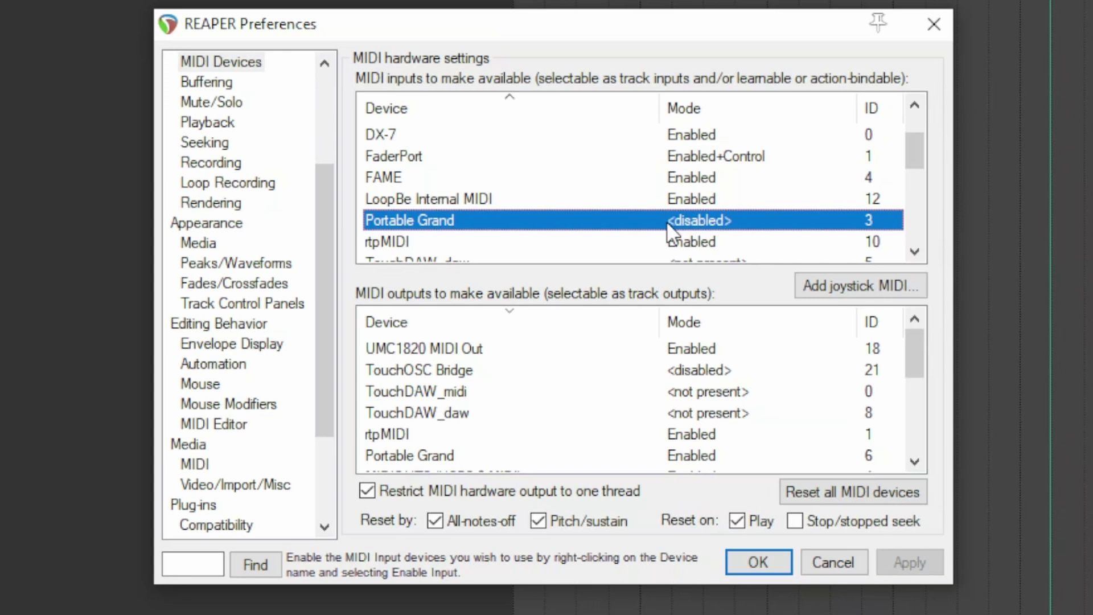
Re-enable the Portable Grand input, then show the FaderPort input's control-message channel submenu
right_click(667, 225)
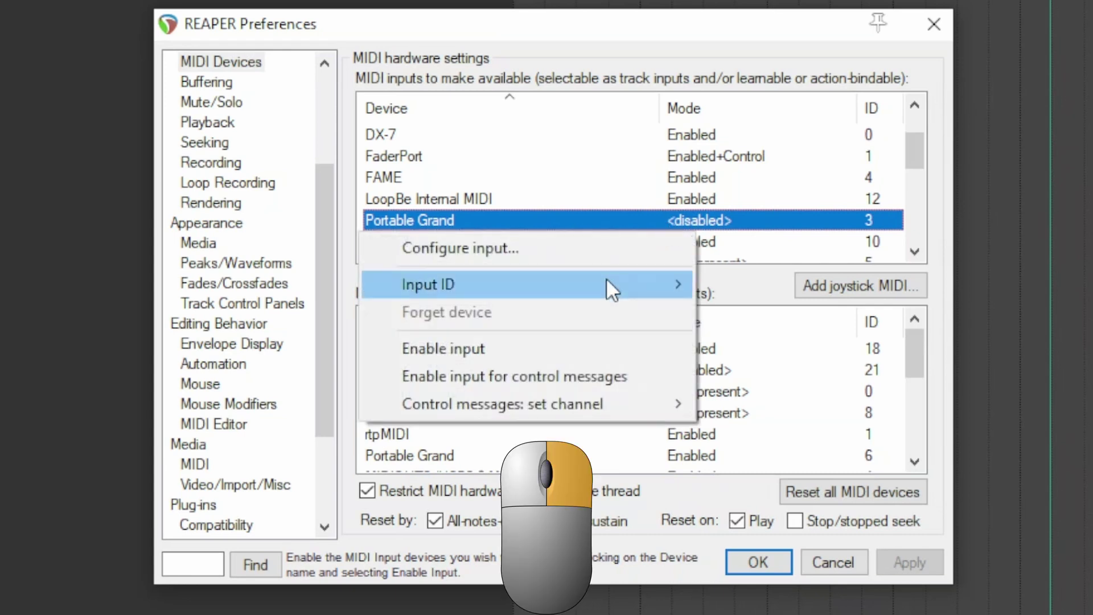
left_click(539, 349)
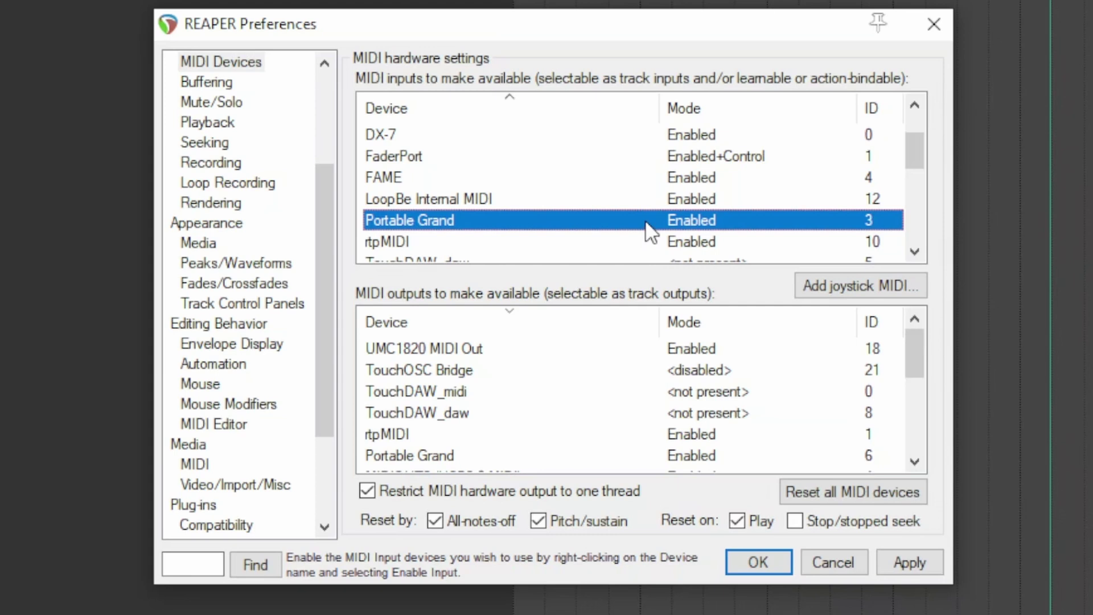
left_click(682, 150)
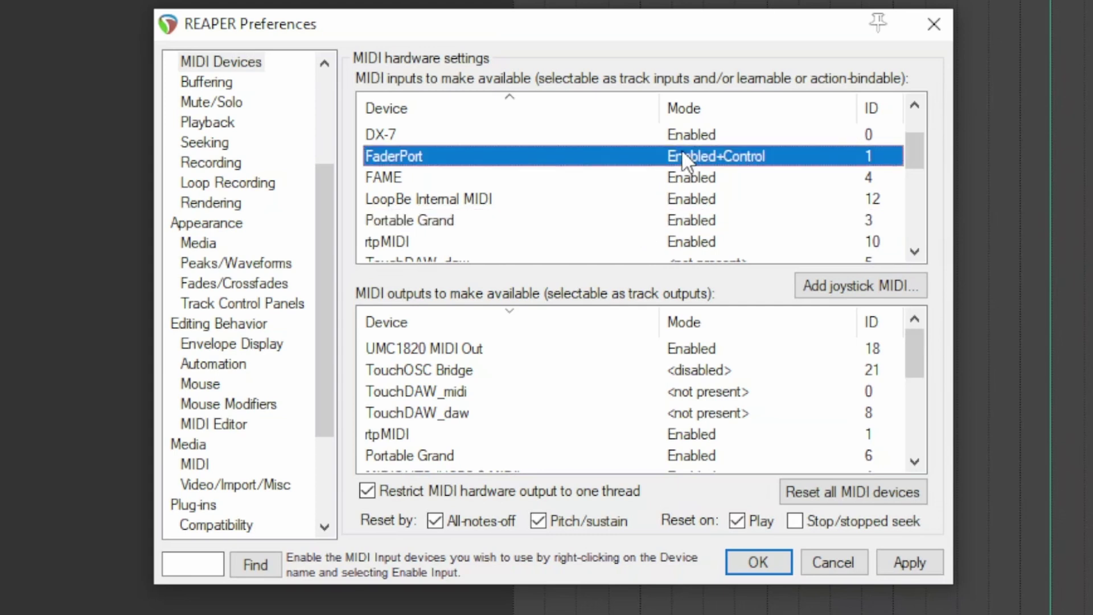
right_click(682, 150)
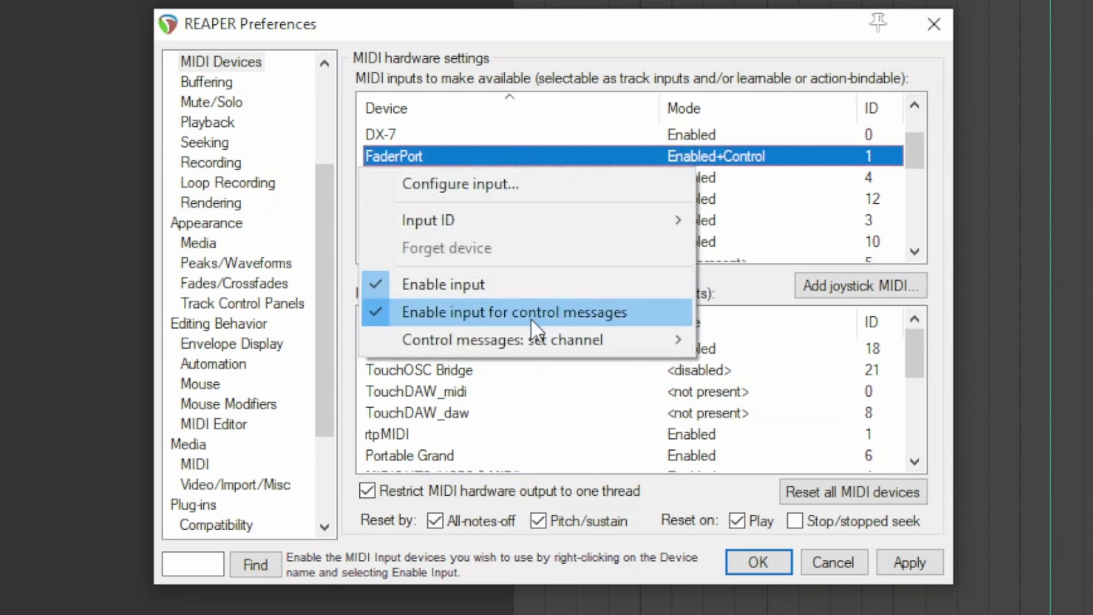
left_click(737, 21)
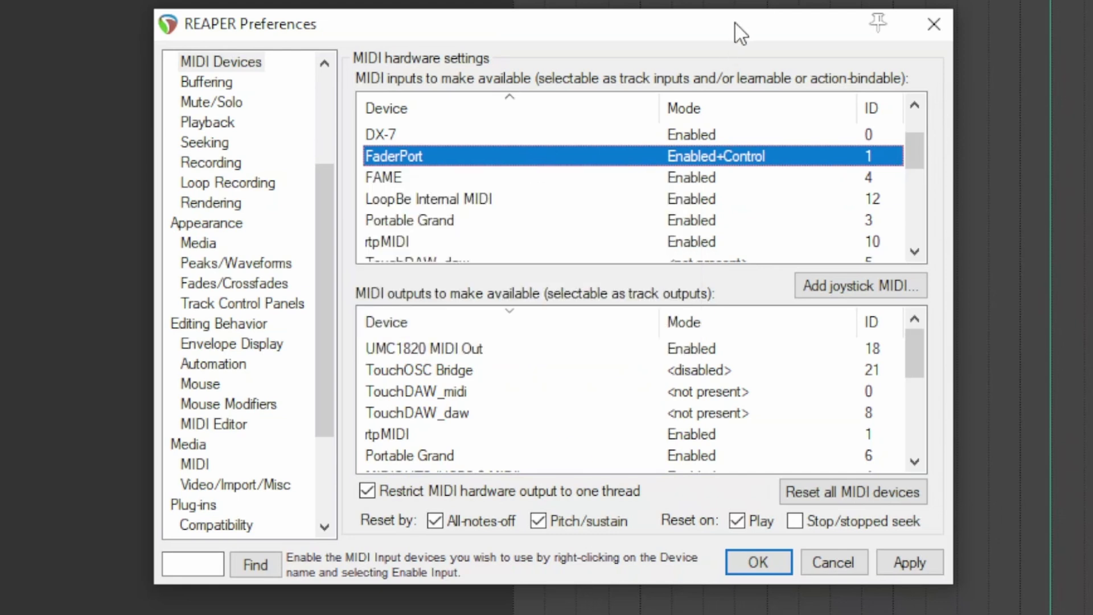
right_click(528, 158)
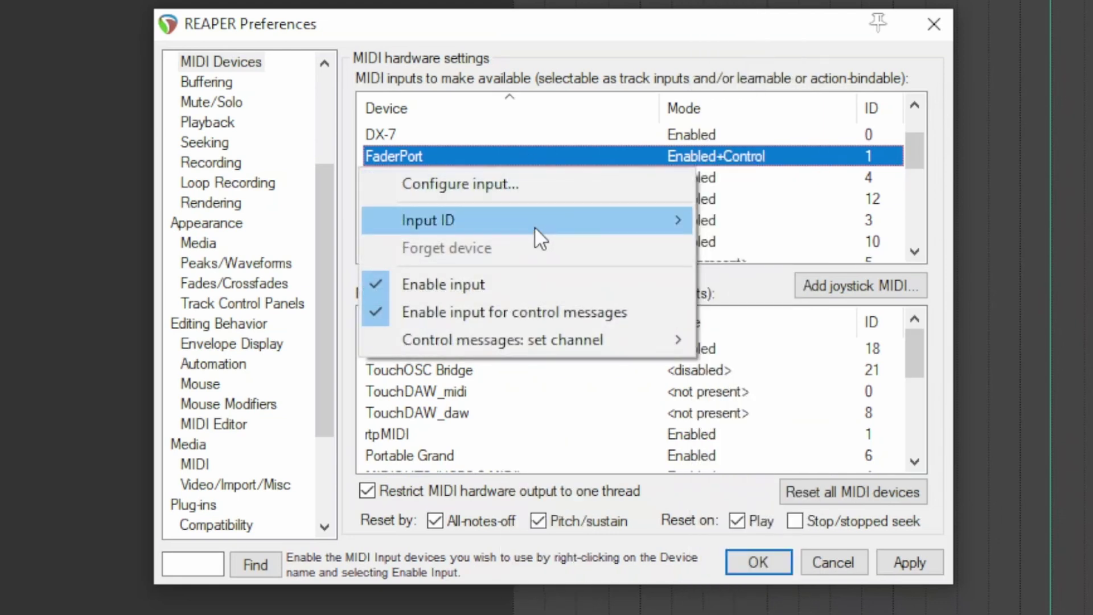
mouse_move(561, 344)
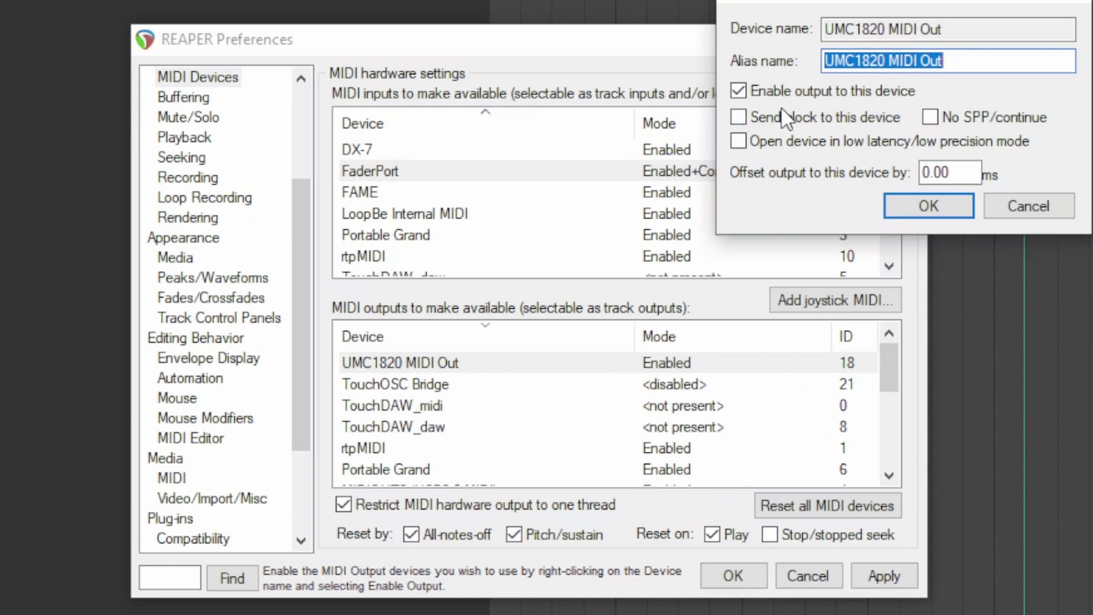
Accept the UMC1820 MIDI Out settings and bring up that output's options menu
left_click(930, 207)
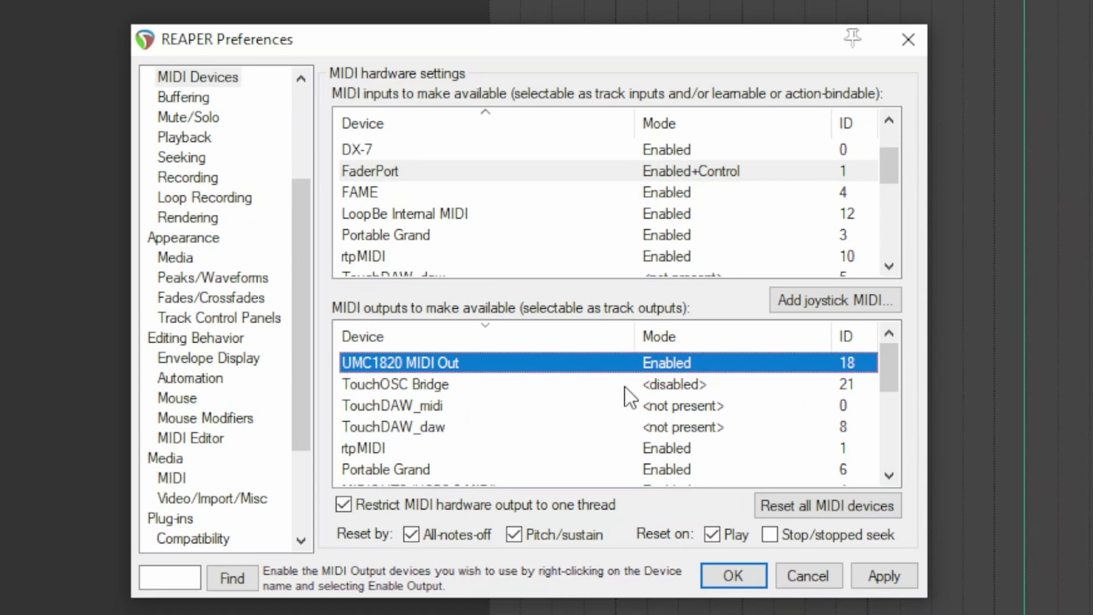
right_click(609, 357)
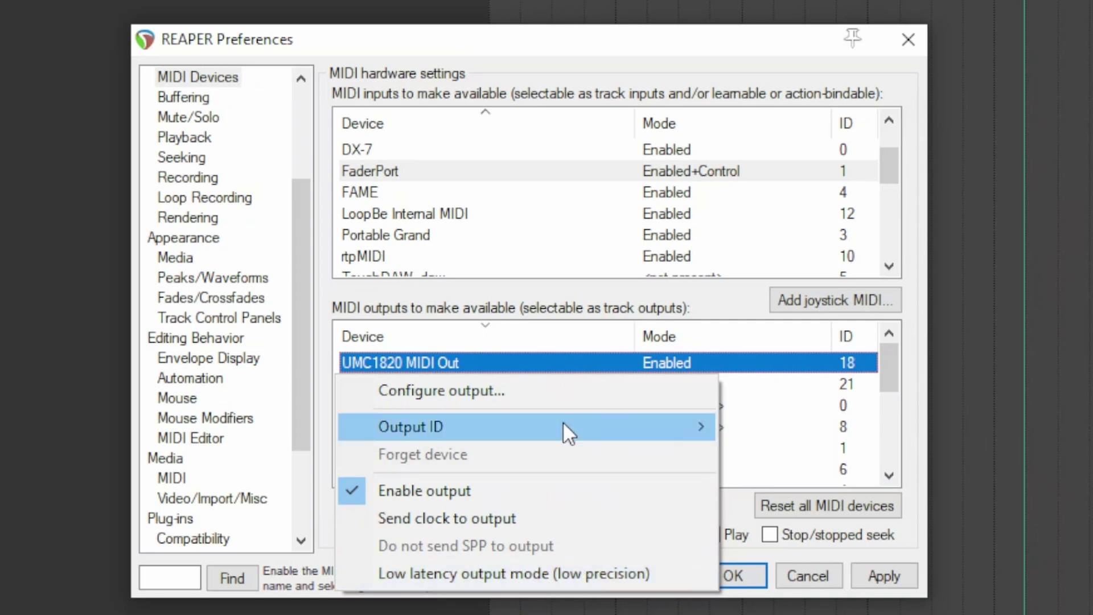
Open the UMC1820 MIDI Out configuration, leaving No SPP/continue and low latency mode off
left_click(559, 392)
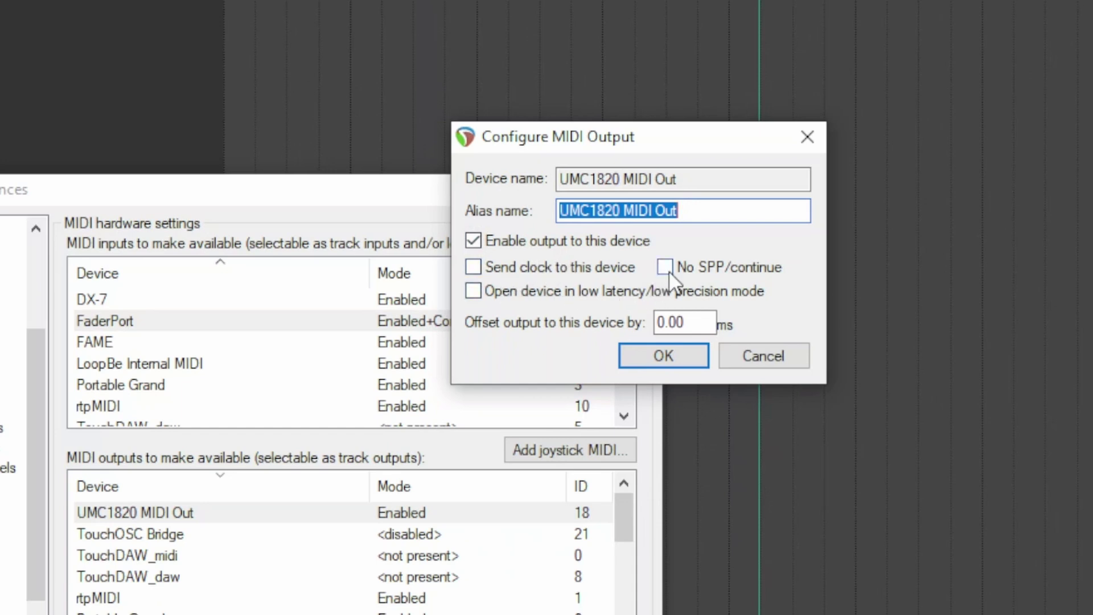
left_click(721, 275)
left_click(721, 274)
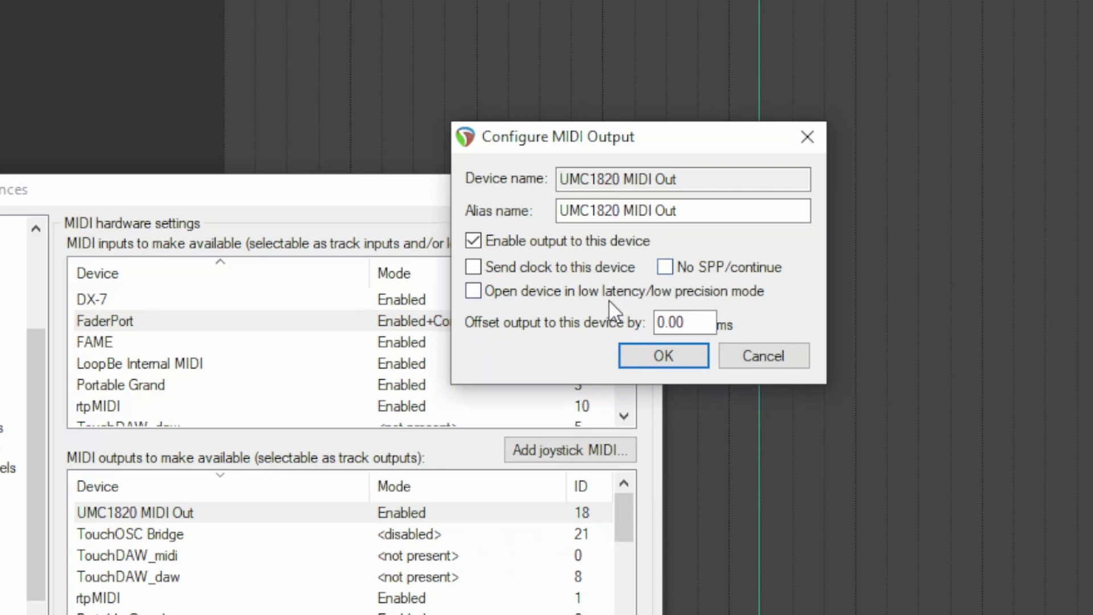
left_click(545, 289)
left_click(545, 289)
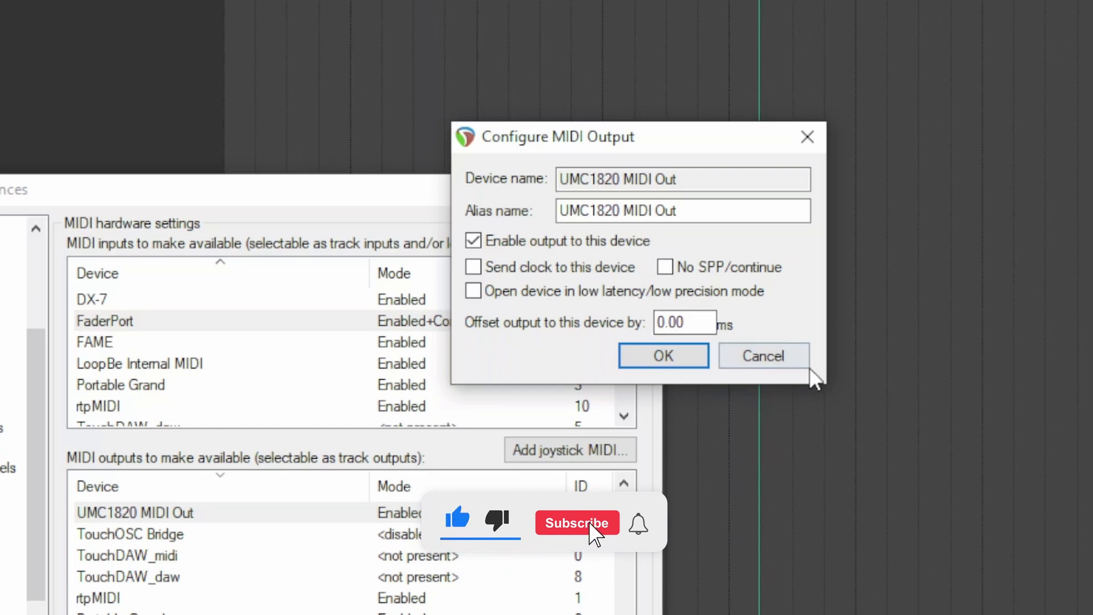
Cancel the UMC1820 output settings, check the joystick-to-MIDI device and script lists, then close it
left_click(762, 357)
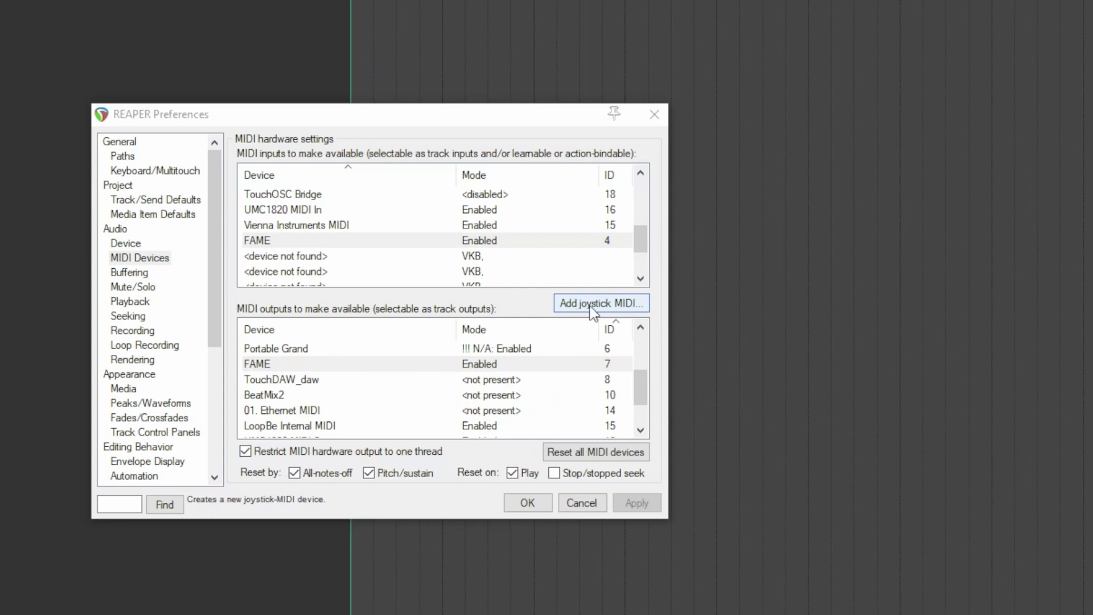
left_click(591, 306)
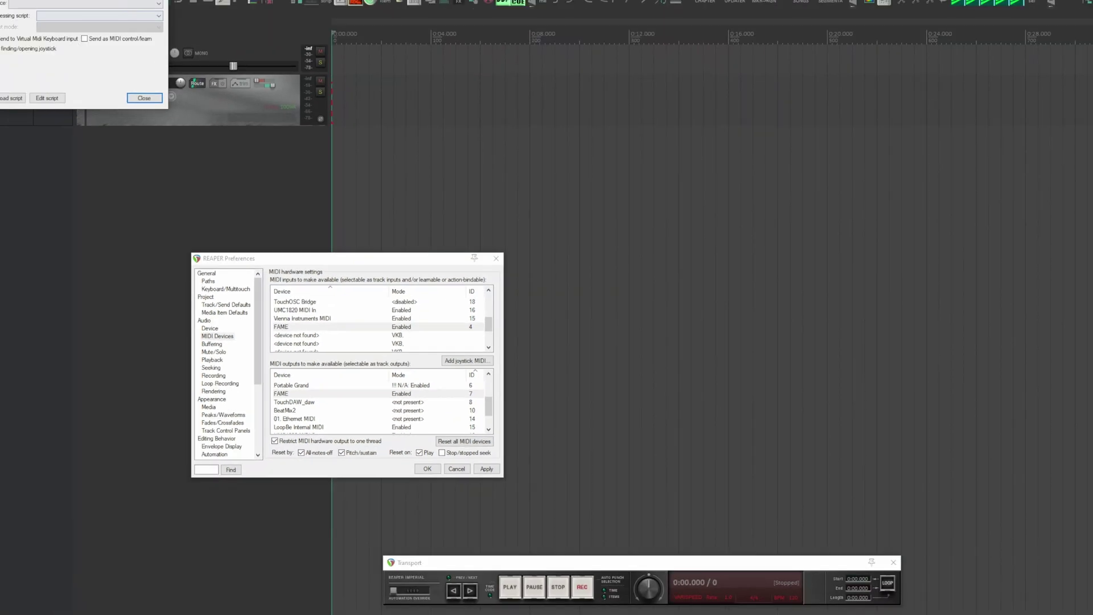
left_click(433, 217)
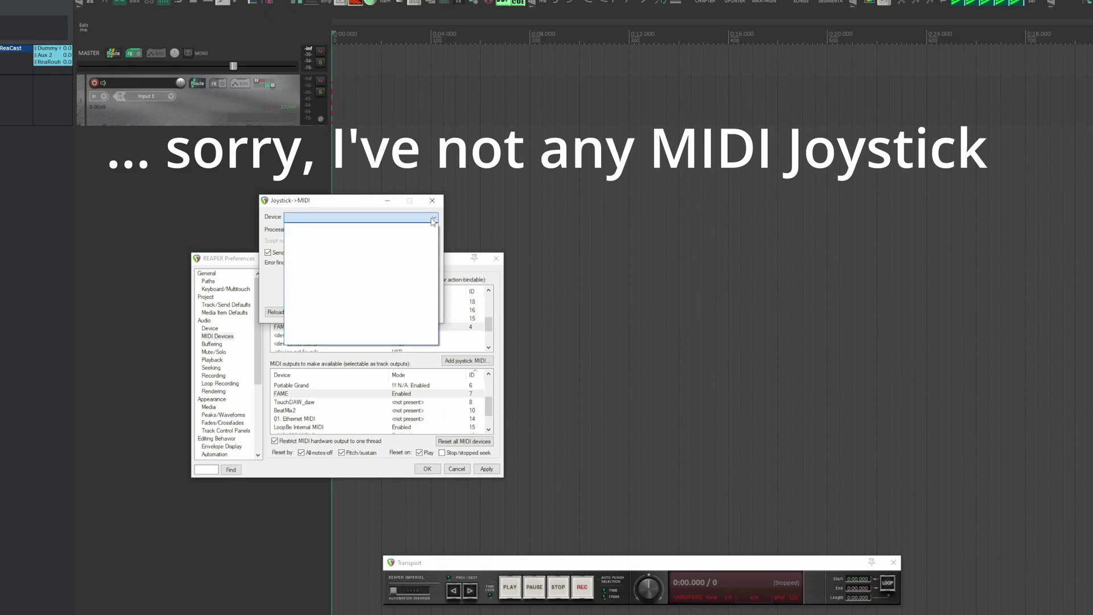
left_click(370, 229)
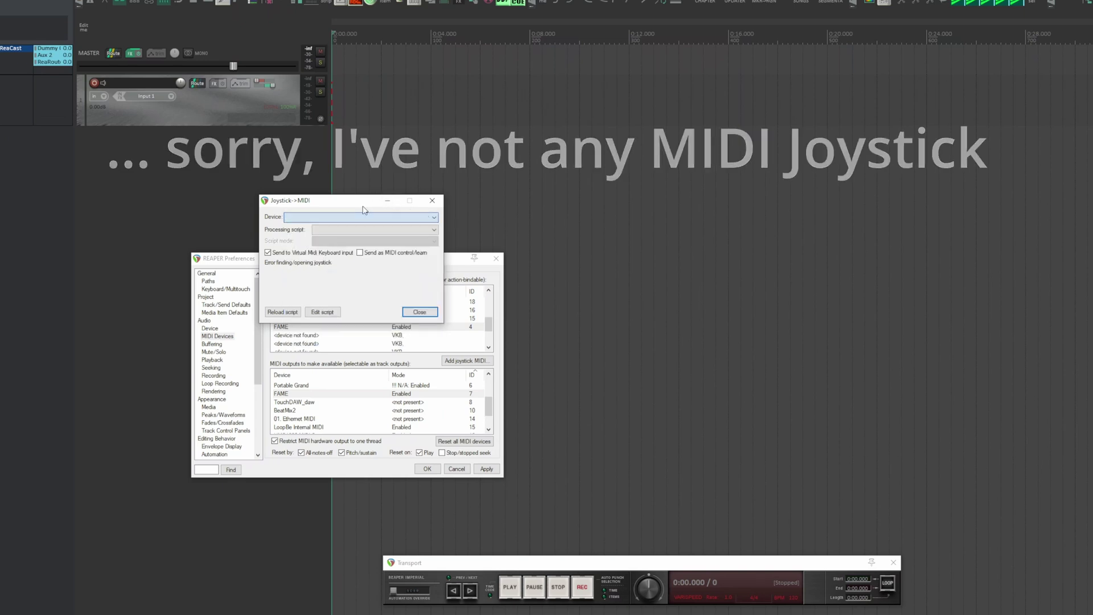
left_click(381, 229)
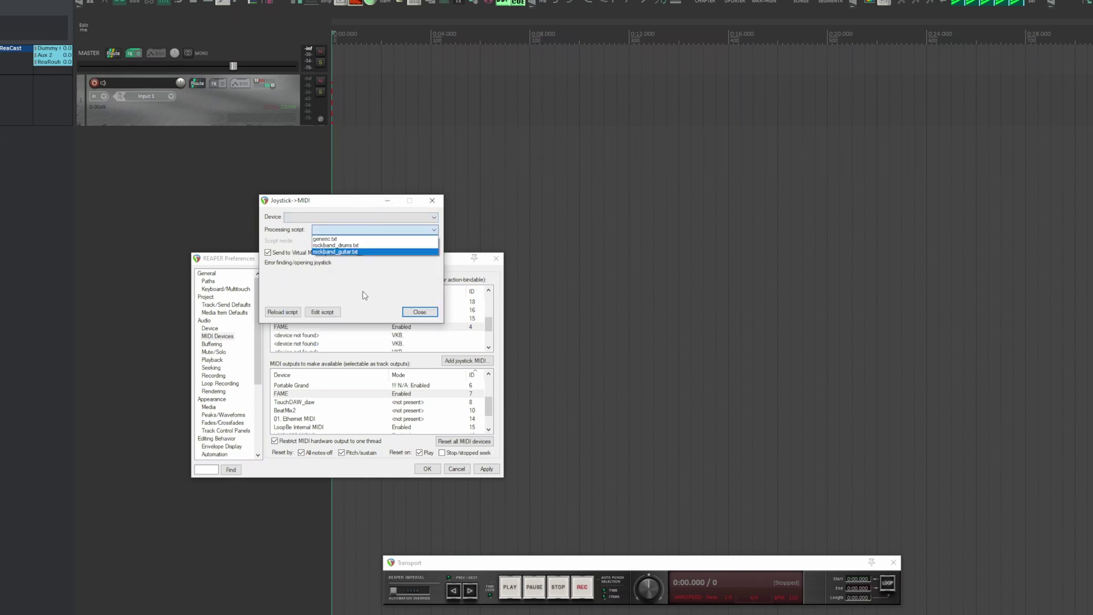
left_click(406, 314)
left_click(413, 315)
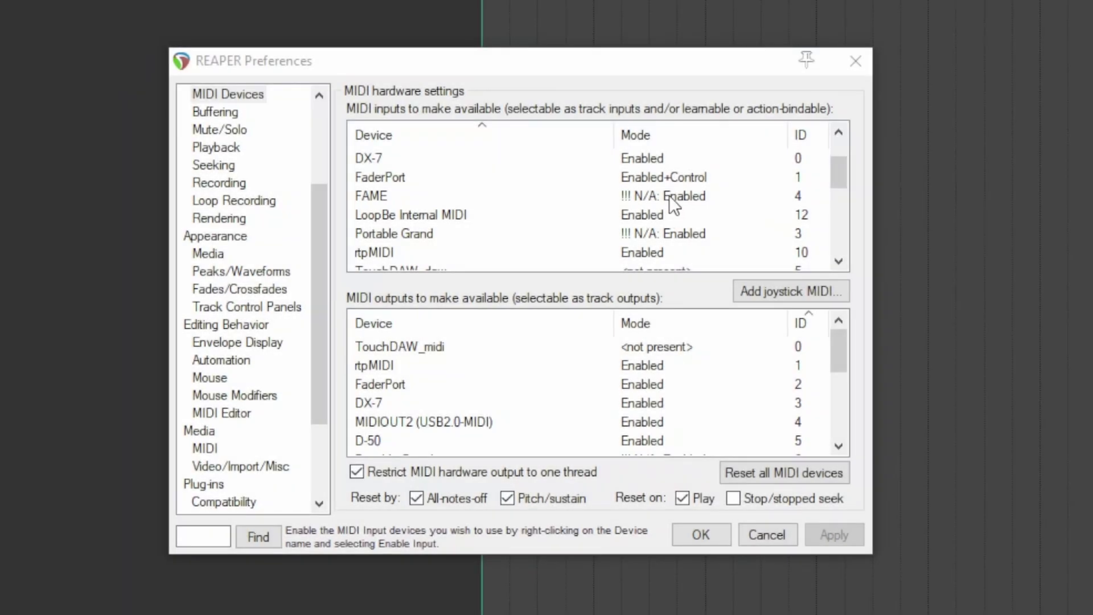
Reset all MIDI devices so the FAME input reads Enabled with ID 4
left_click(669, 196)
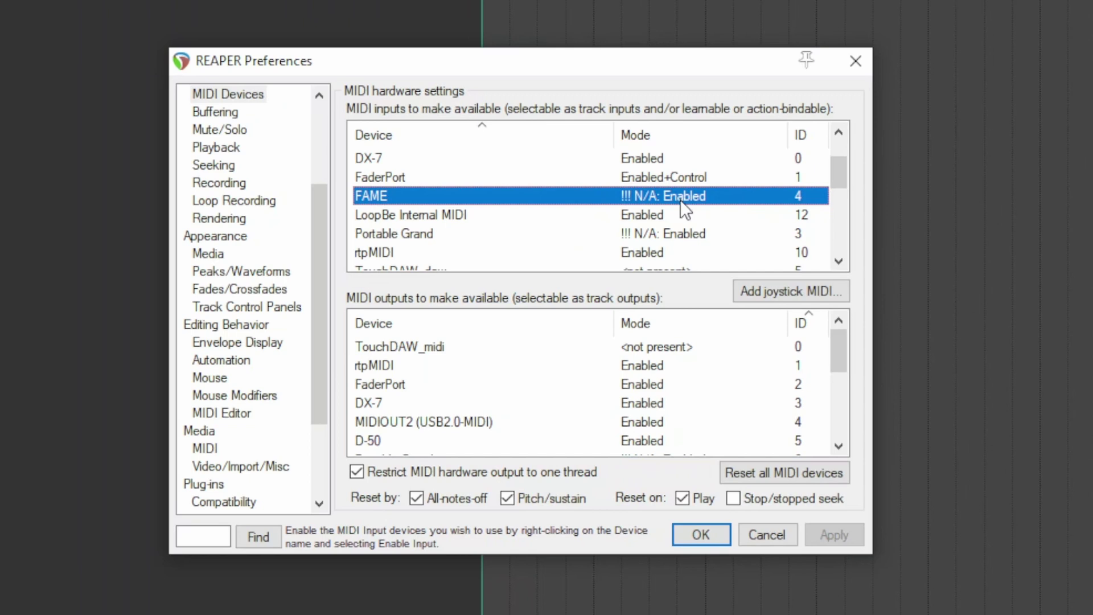
left_click(741, 470)
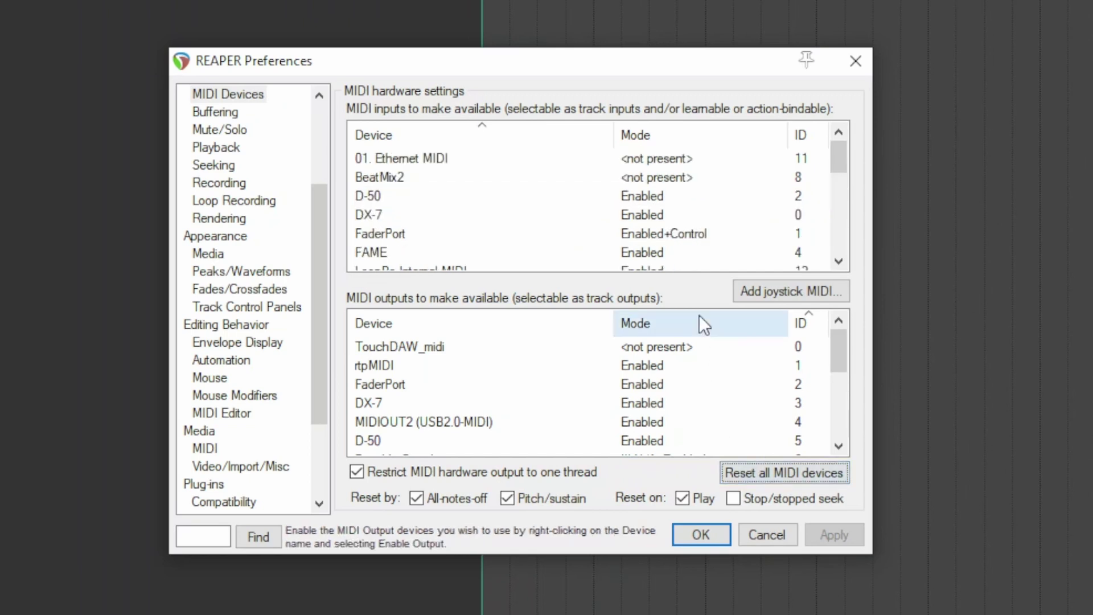
left_click_drag(844, 156, 841, 173)
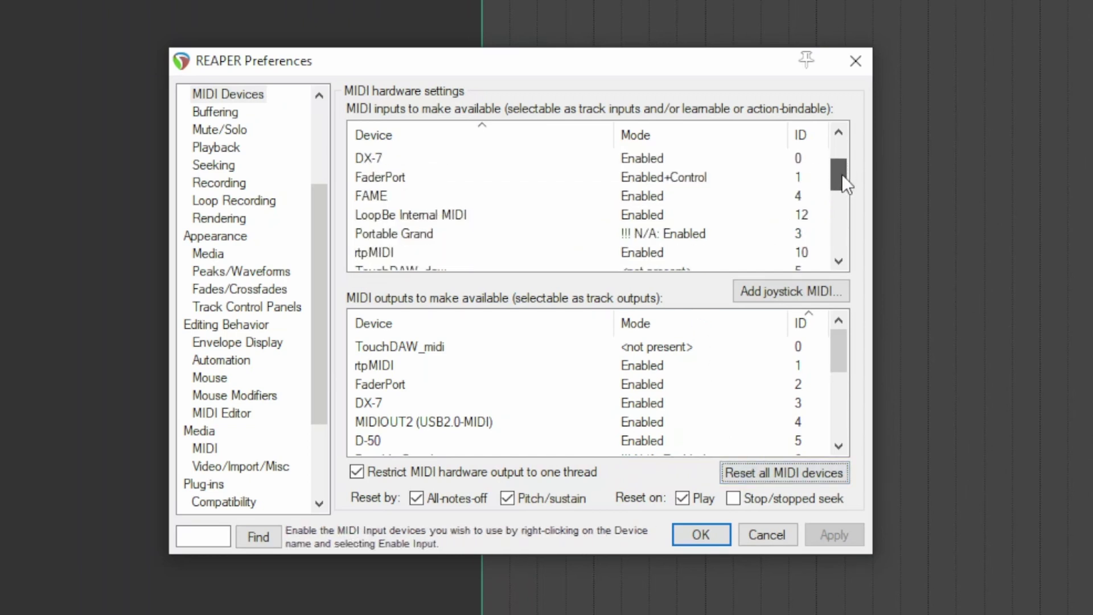
left_click(679, 202)
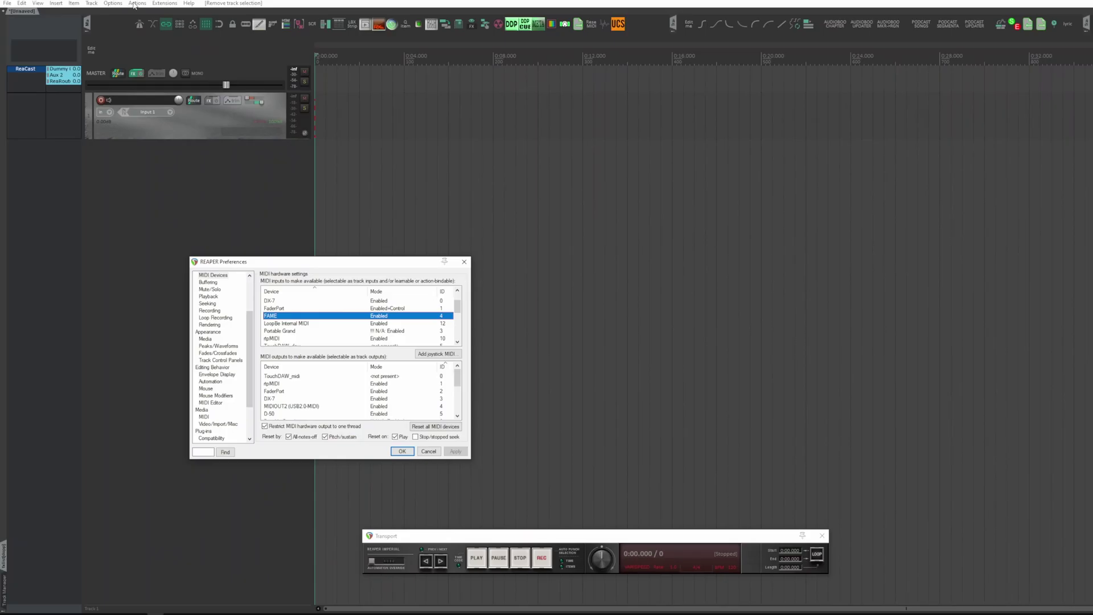
Filter the action list for 'reset midi' and select the Reset all MIDI devices action
left_click(137, 3)
left_click(139, 12)
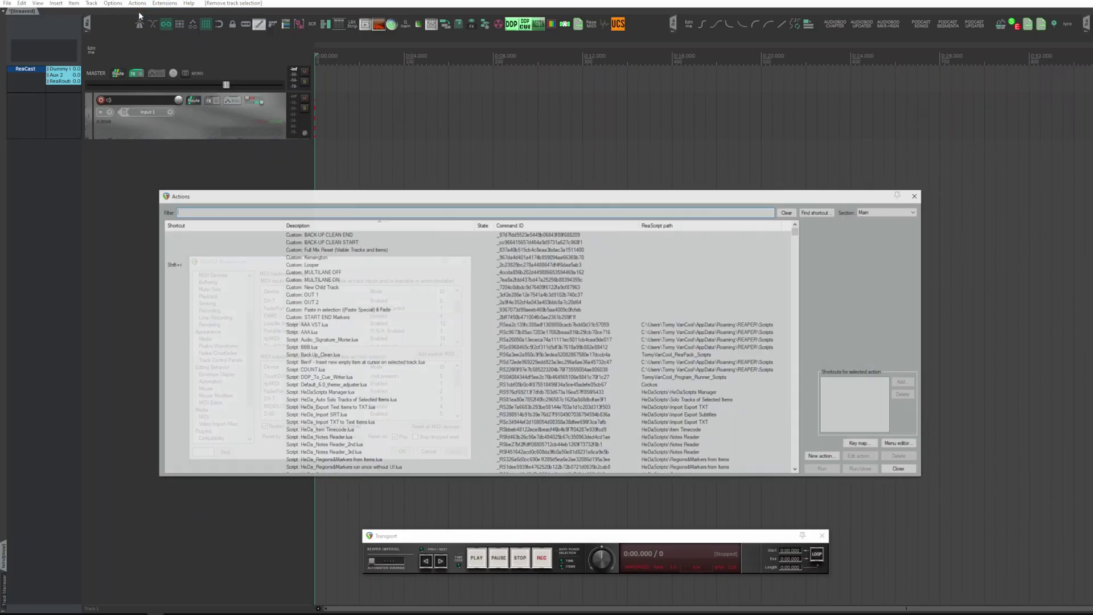
type("reset mi")
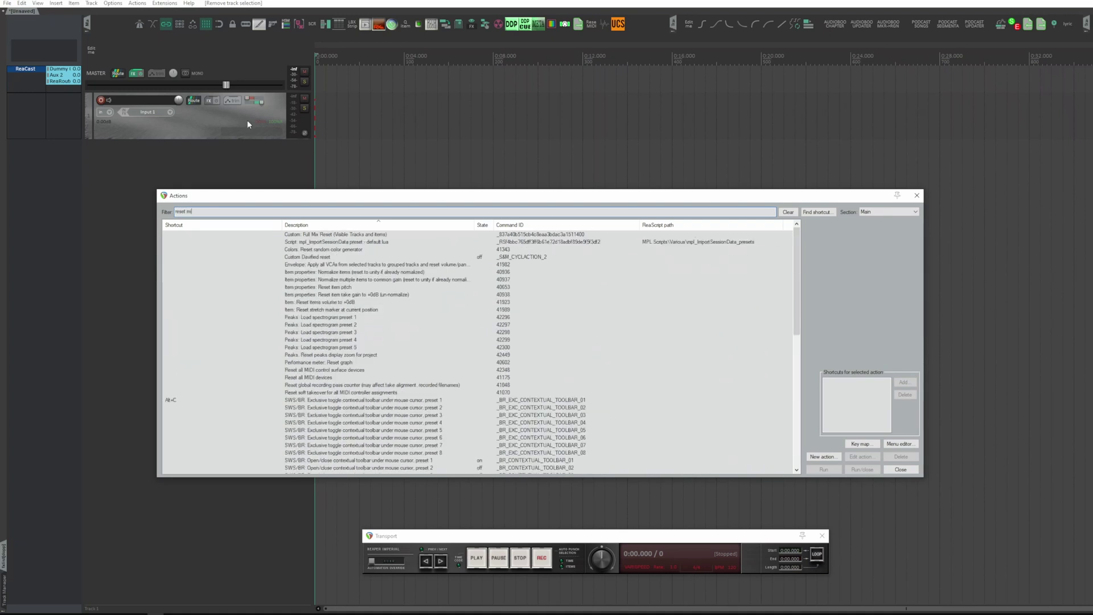
type("di")
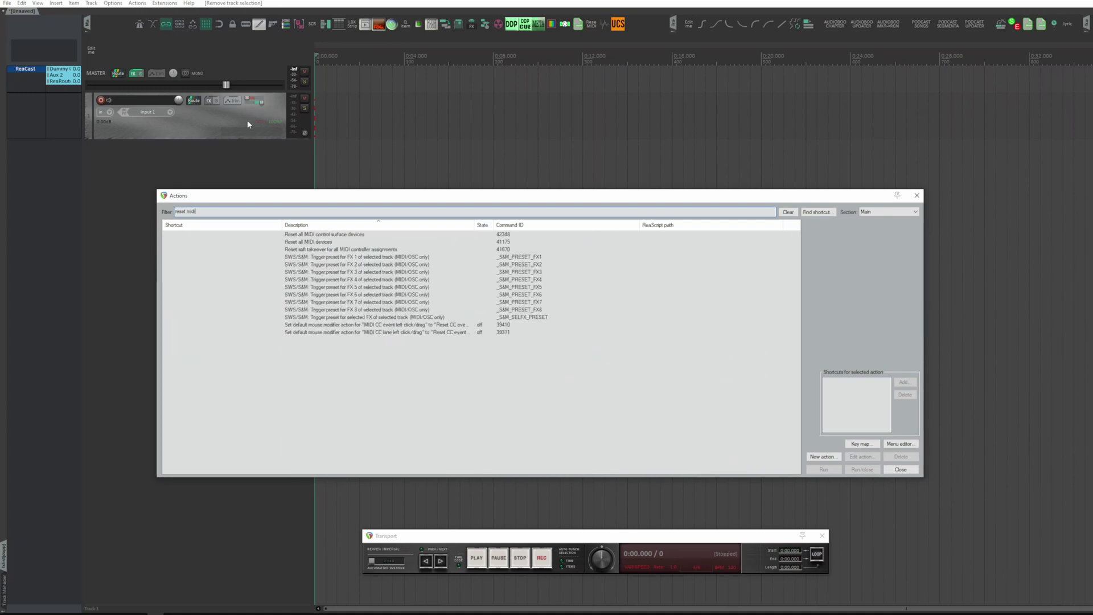
left_click(321, 243)
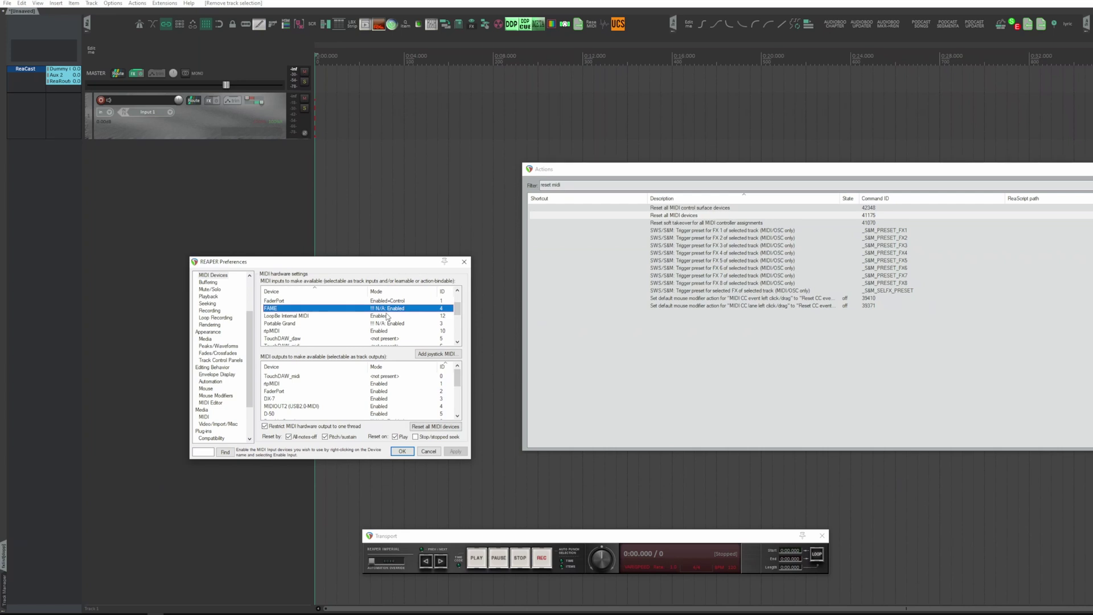
Reset MIDI devices from the toolbar button, leaving the FAME input Enabled
left_click(593, 29)
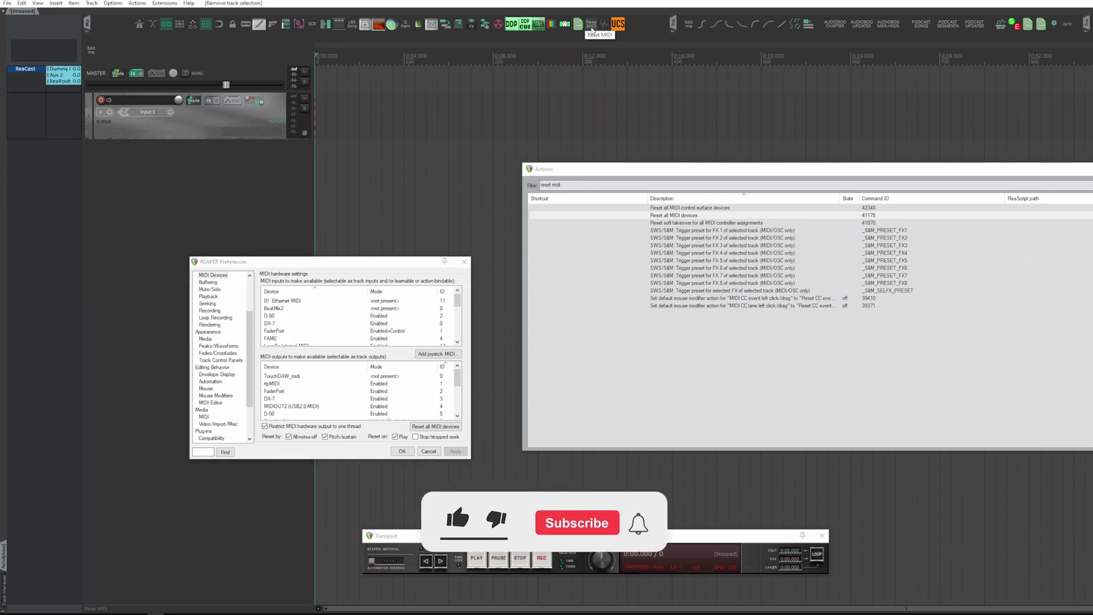
left_click(459, 303)
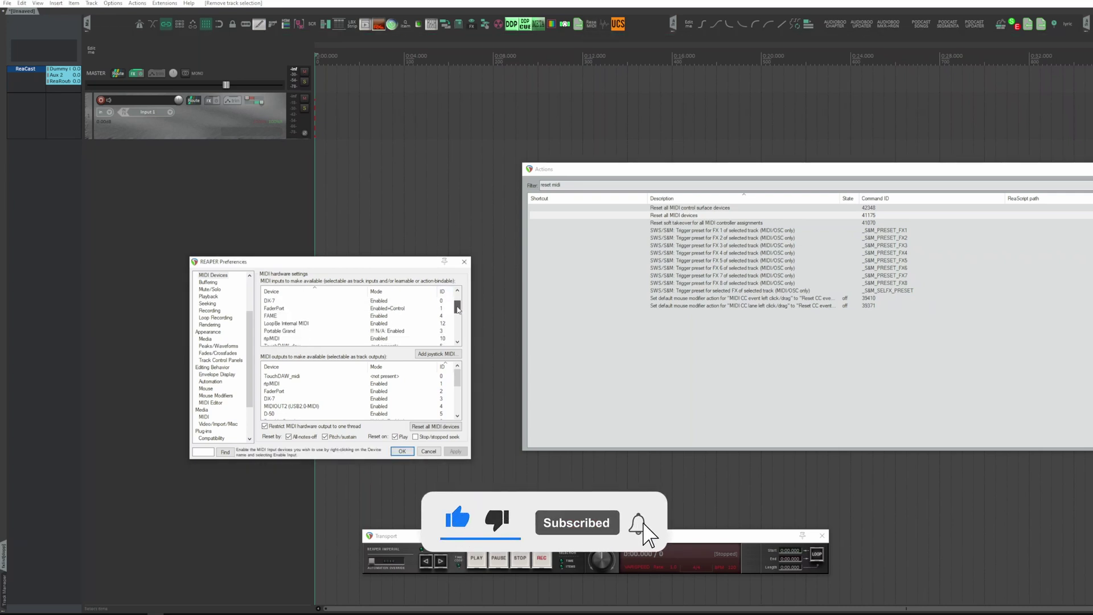
scroll(459, 302, "down", 1)
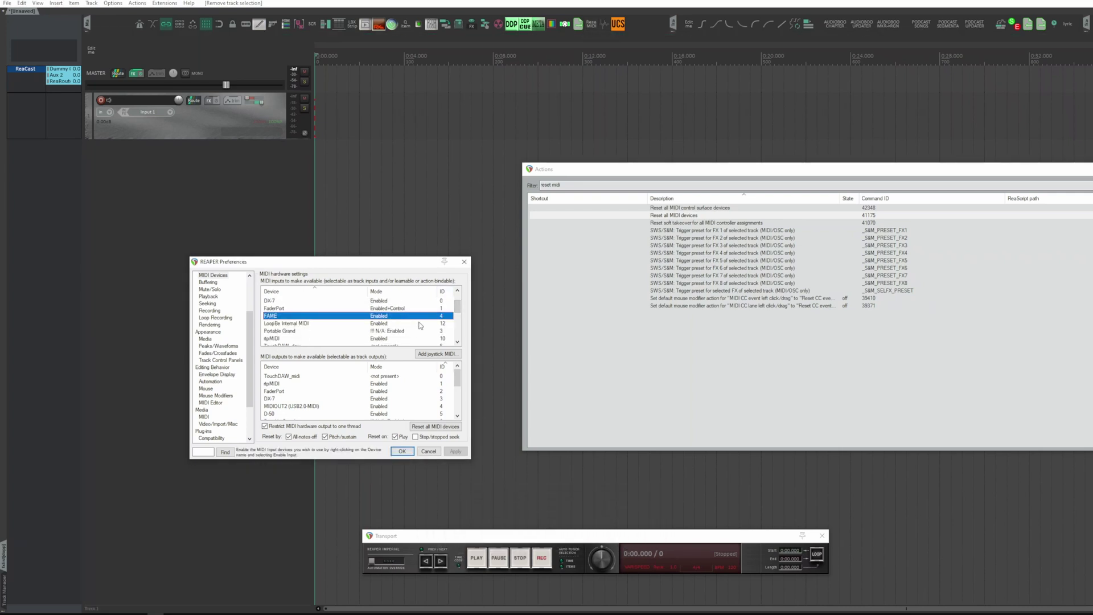